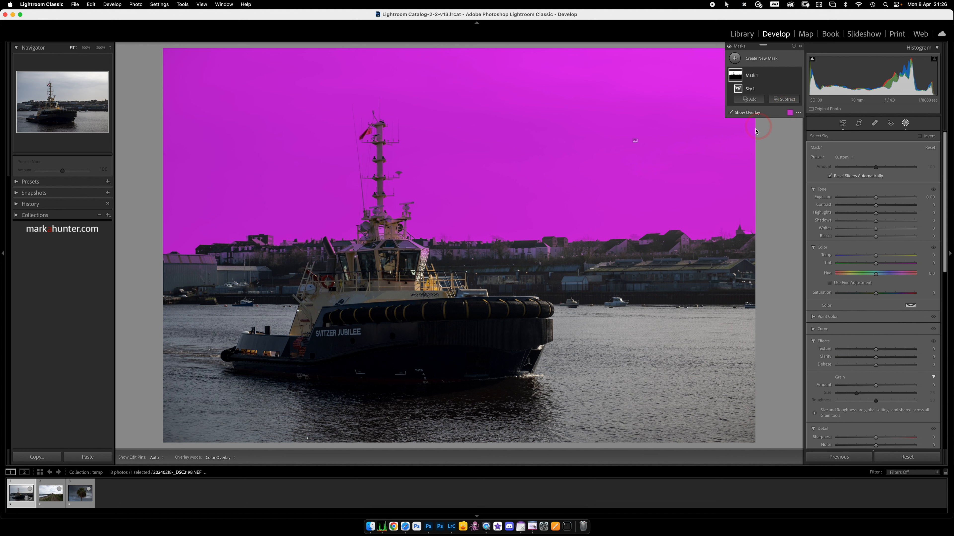
Check the mask overlay colour settings, and inspect the sky mask's edges around the tug and skyline at 200% zoom.
left_click(789, 112)
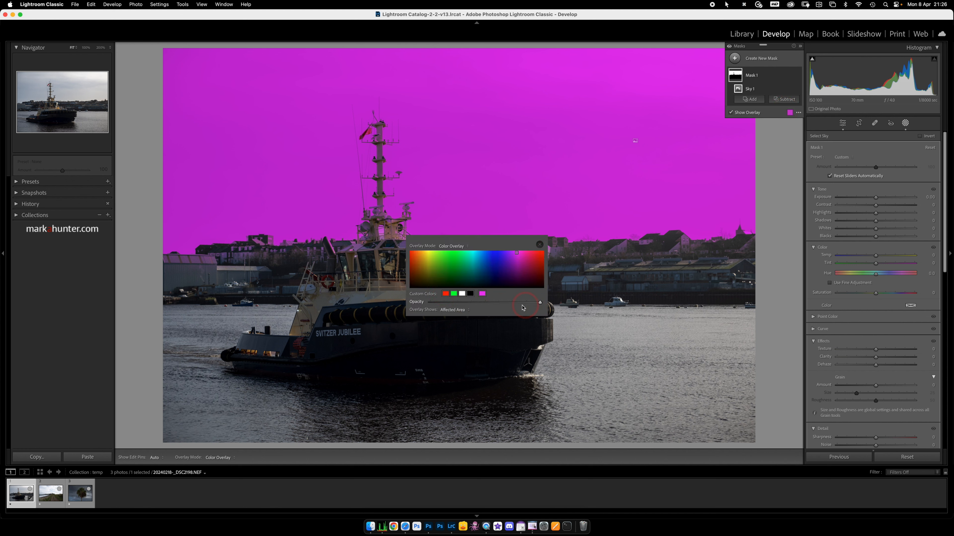
left_click(540, 244)
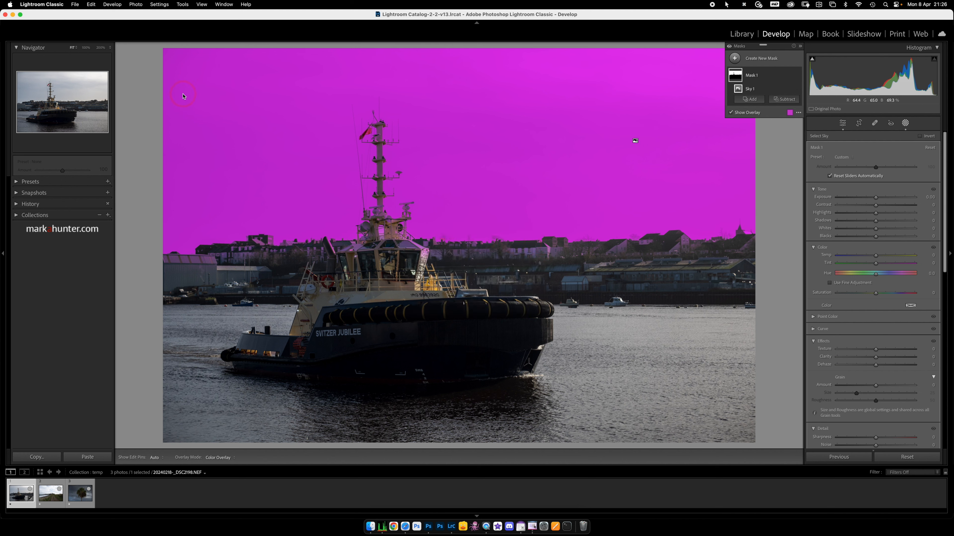
left_click(100, 47)
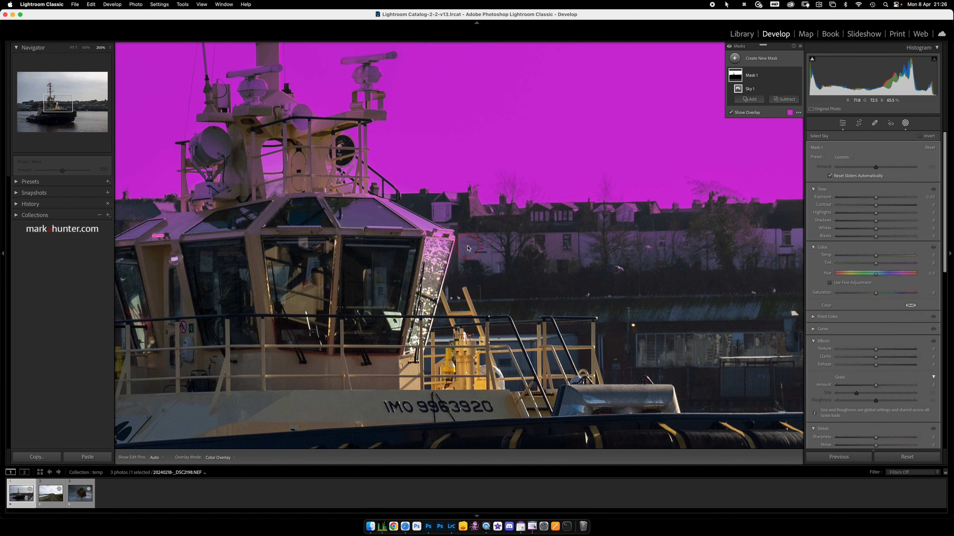
key("space")
left_click_drag(347, 116, 665, 119)
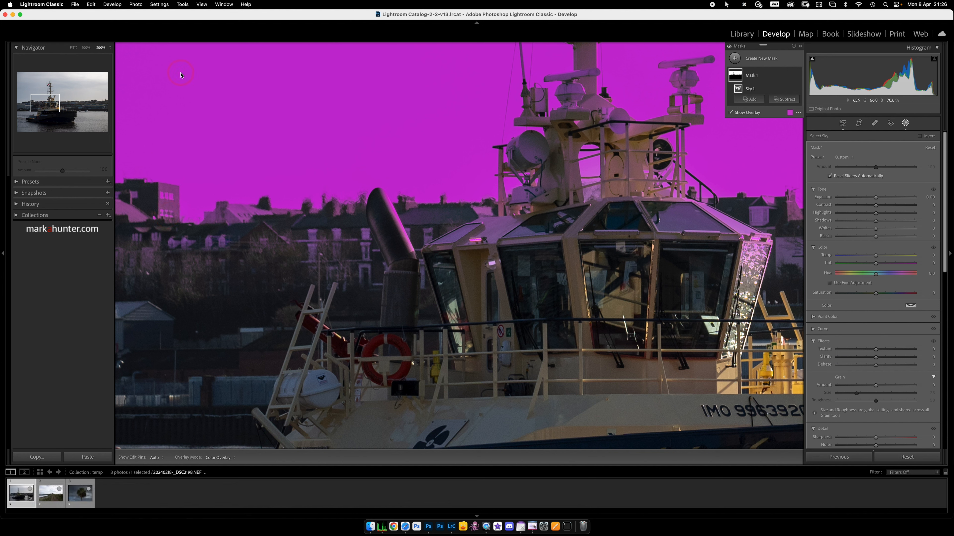
left_click(73, 49)
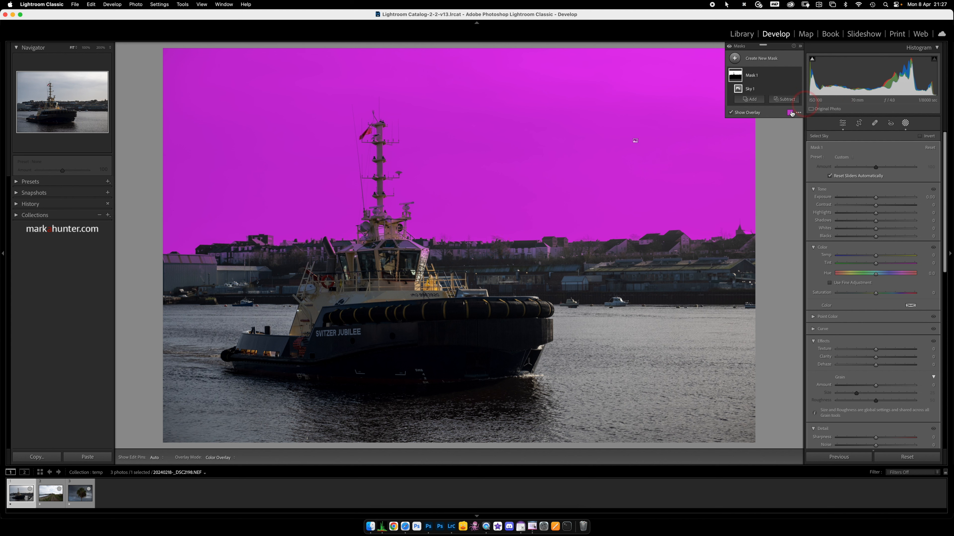
Subtract a second Select Sky selection from the tug photo's sky mask and invert that subtracted component.
left_click(786, 100)
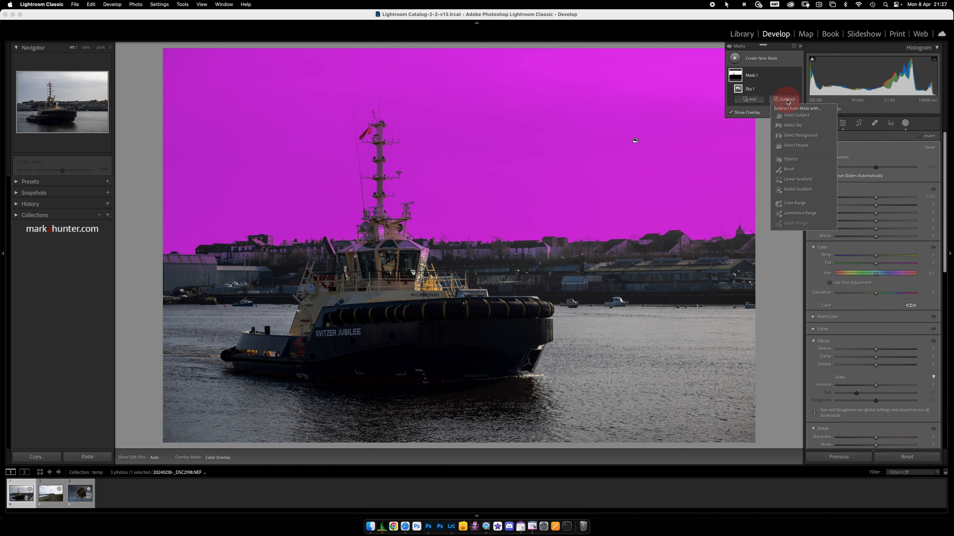
left_click(794, 126)
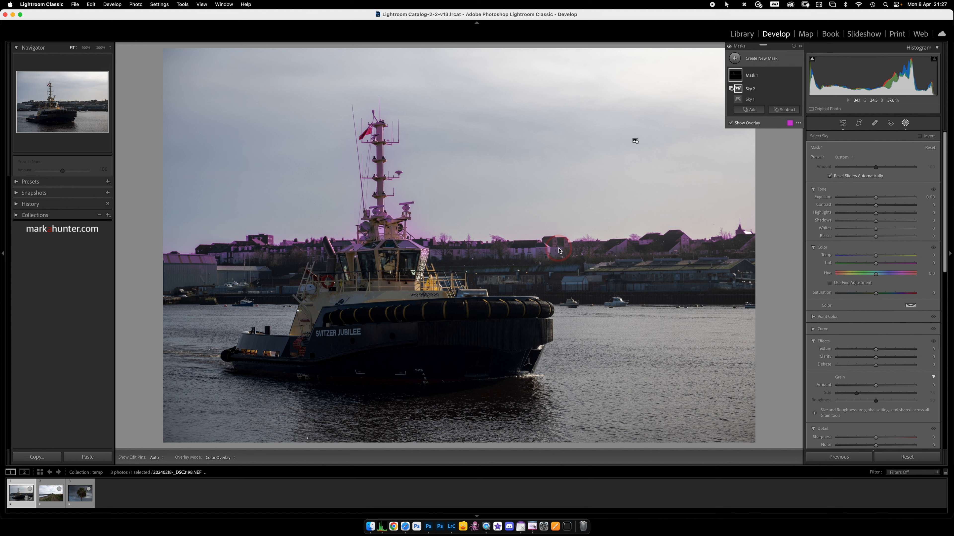
mouse_move(792, 80)
left_click(790, 90)
left_click(805, 114)
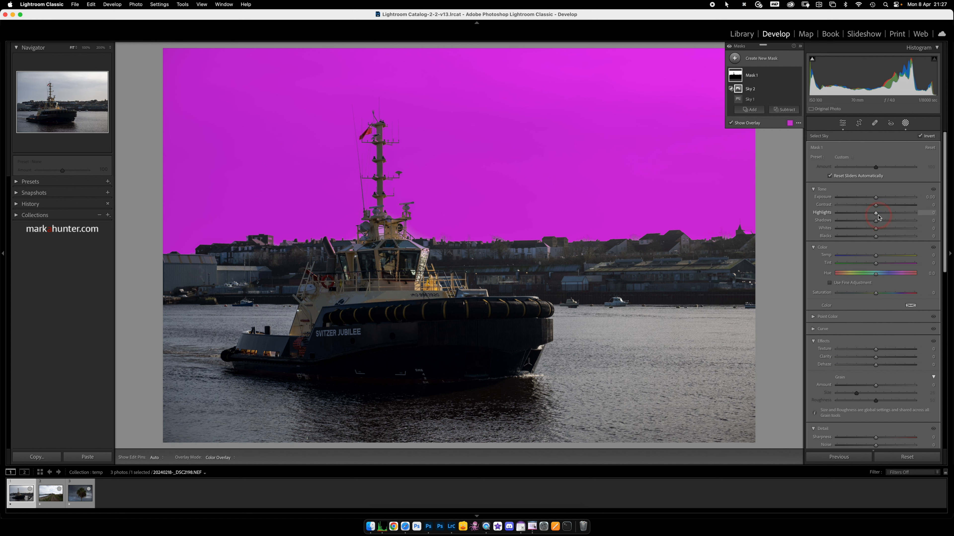
Darken and define the masked sky with Highlights at -100, Clarity at about 48 and Blacks at about -18.
left_click_drag(876, 215, 829, 215)
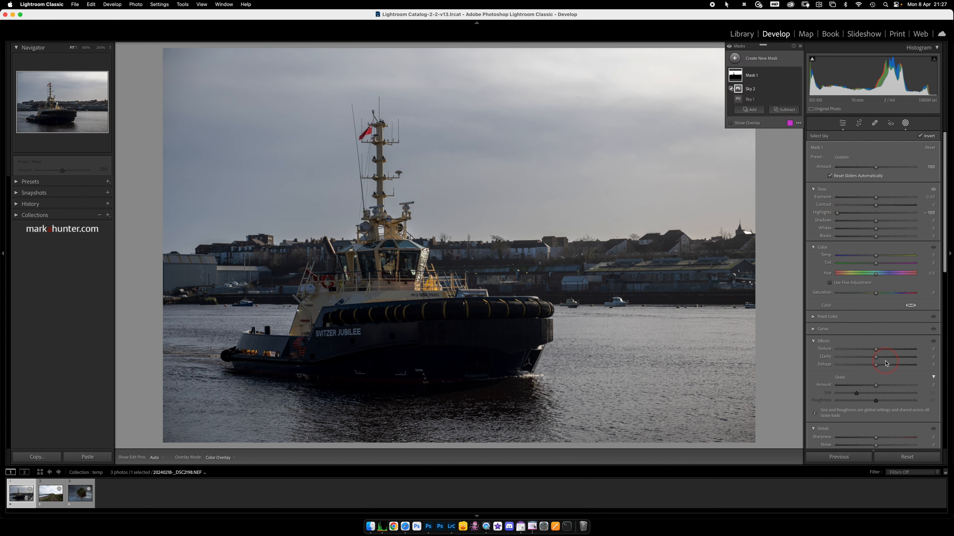
left_click_drag(875, 357, 896, 357)
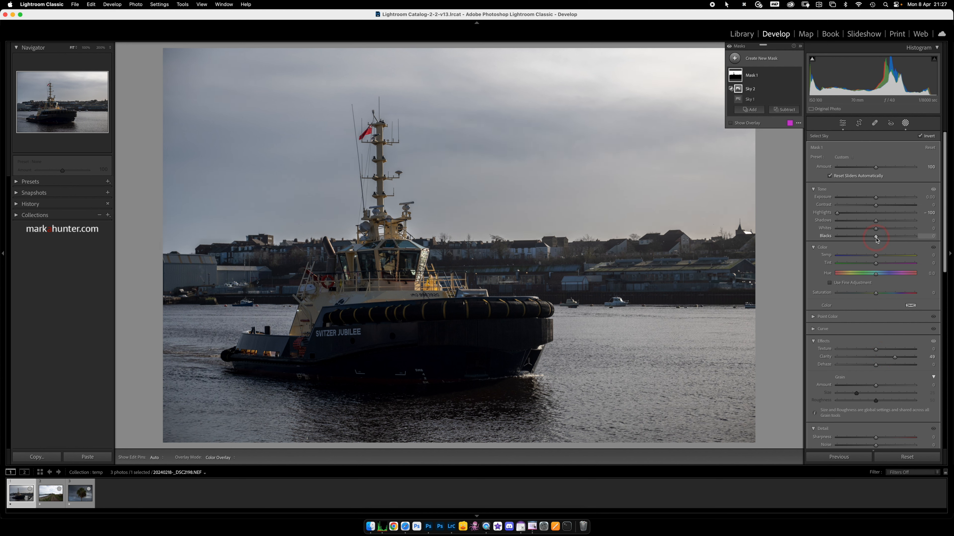
left_click_drag(876, 238, 869, 239)
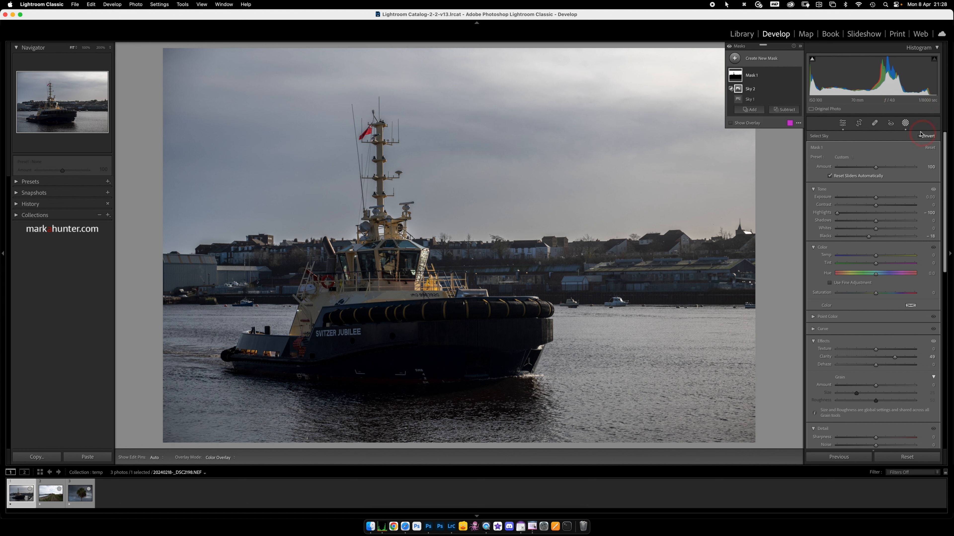
Create a new Brush mask with the brush size at 17.9, flow at 81 and density at 81.
left_click(736, 59)
left_click(773, 127)
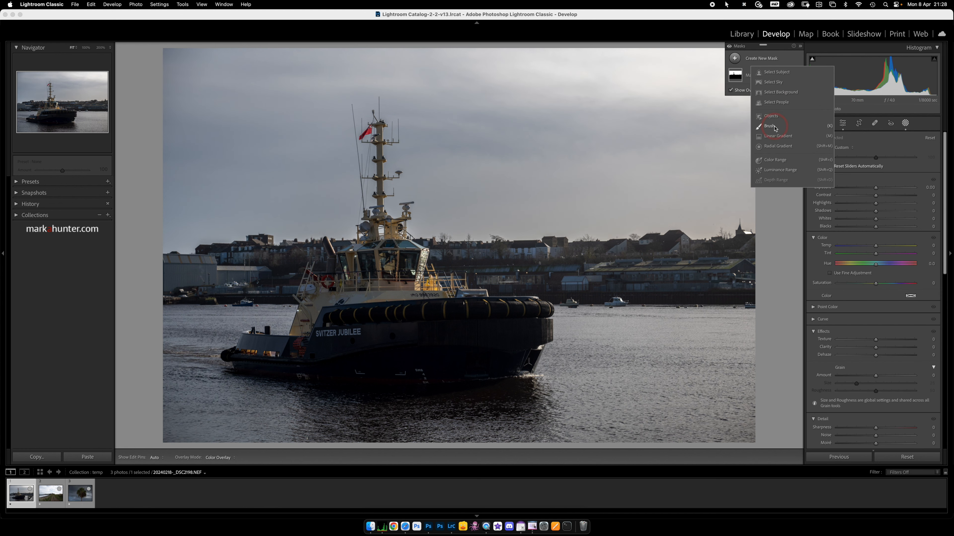
left_click(896, 170)
left_click_drag(897, 170, 900, 175)
left_click(901, 175)
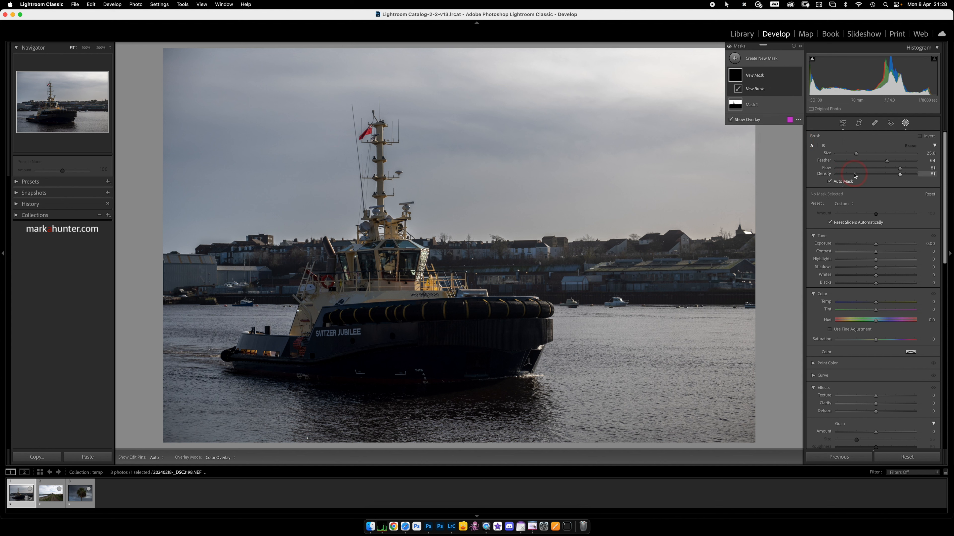
left_click(862, 163)
left_click_drag(858, 160, 852, 159)
Paint the brush mask over the tug's dark hull, from the bow back to the stern.
key("h")
mouse_move(330, 334)
left_mouse_down()
mouse_move(538, 325)
mouse_move(509, 371)
mouse_move(319, 365)
left_mouse_up()
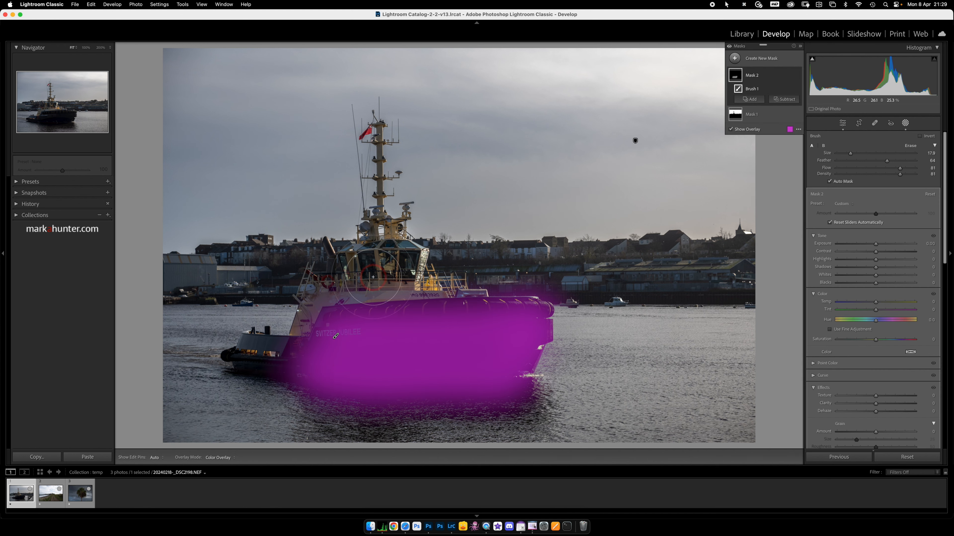
left_click_drag(263, 372, 312, 373)
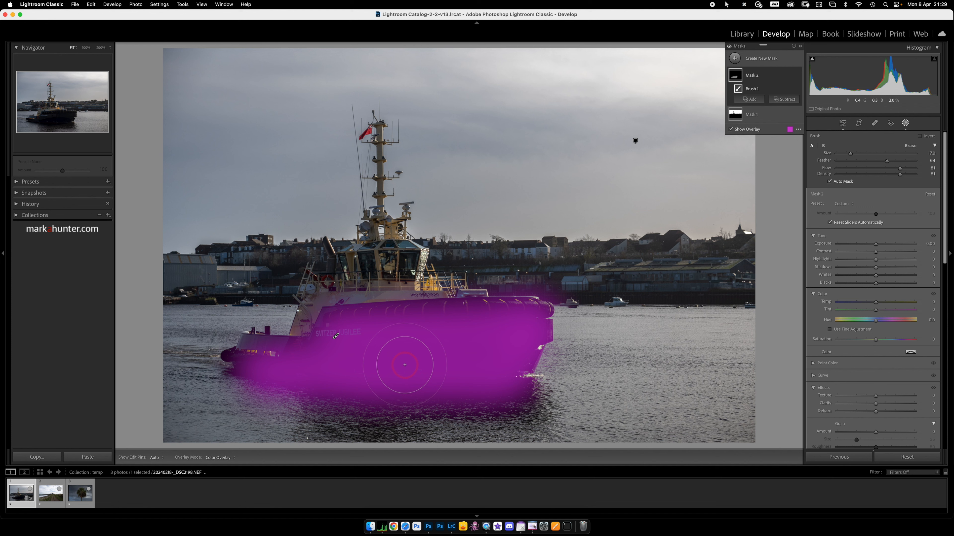
Raise the hull mask's Shadows to 73 and check the painted coverage with the overlay before closing masking.
left_click(875, 268)
left_click_drag(875, 268, 904, 269)
mouse_move(320, 358)
left_mouse_down()
mouse_move(320, 327)
mouse_move(303, 348)
mouse_move(259, 334)
mouse_move(229, 357)
left_mouse_up()
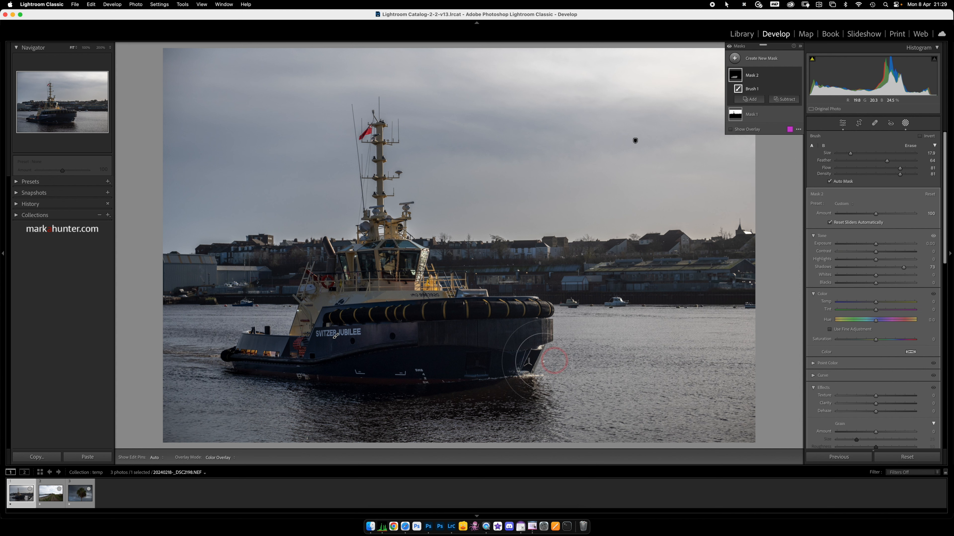
left_click(731, 129)
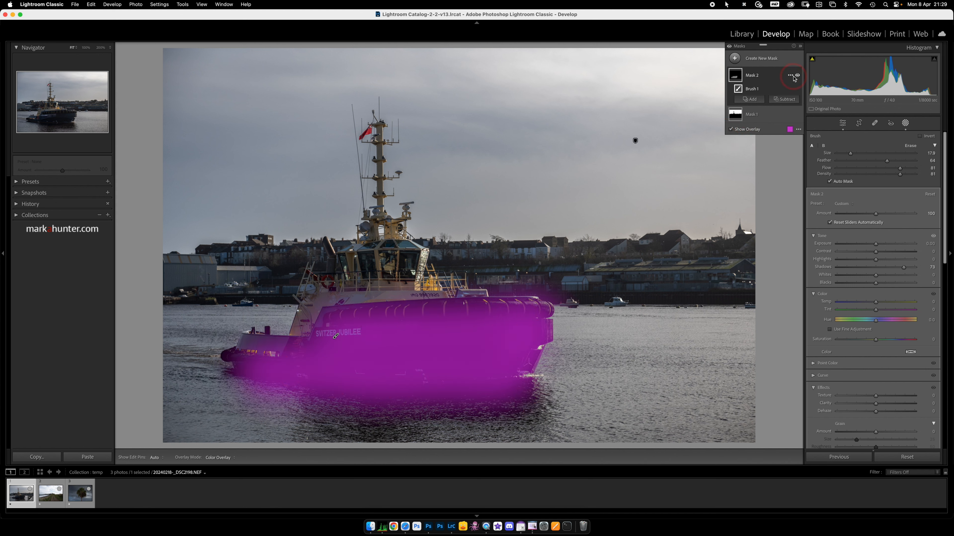
left_click(731, 130)
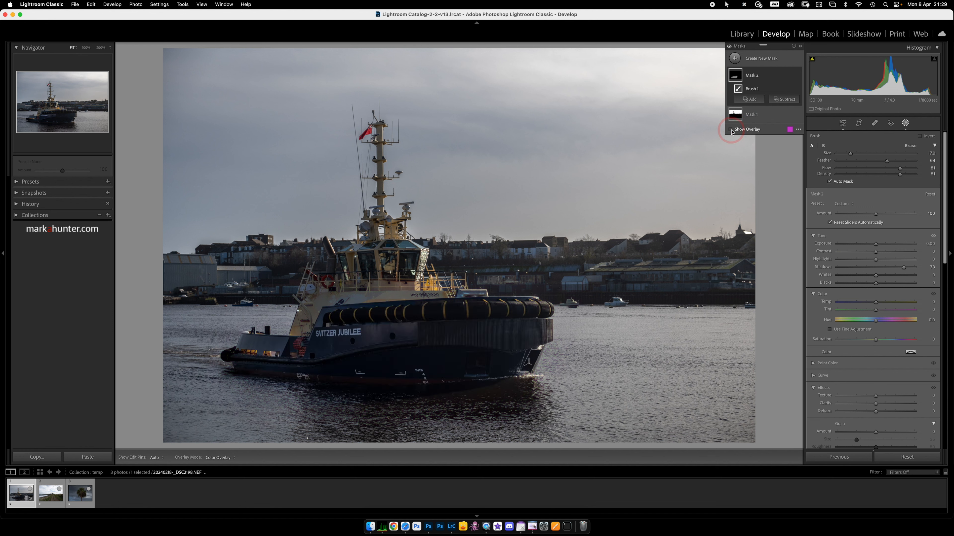
left_click(567, 315)
left_click_drag(567, 315, 391, 356)
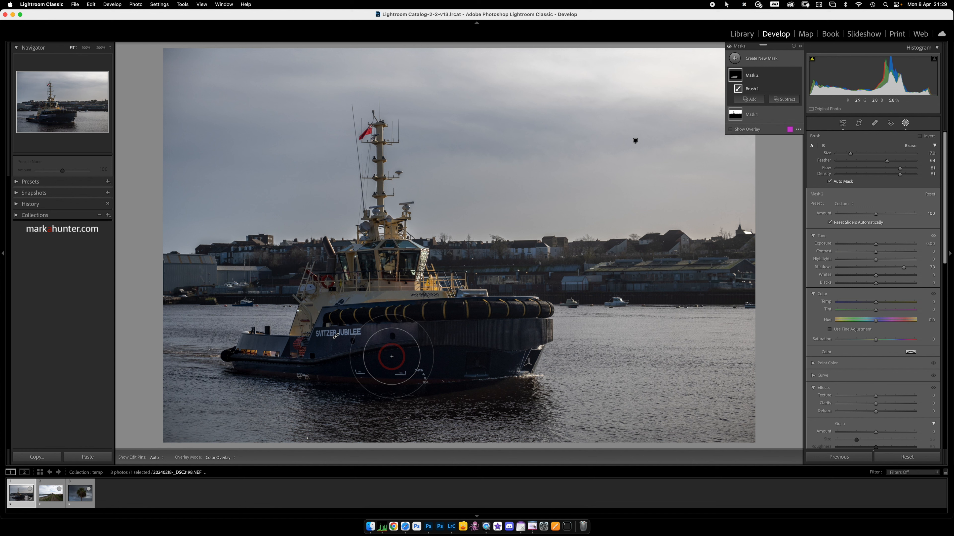
left_click(906, 124)
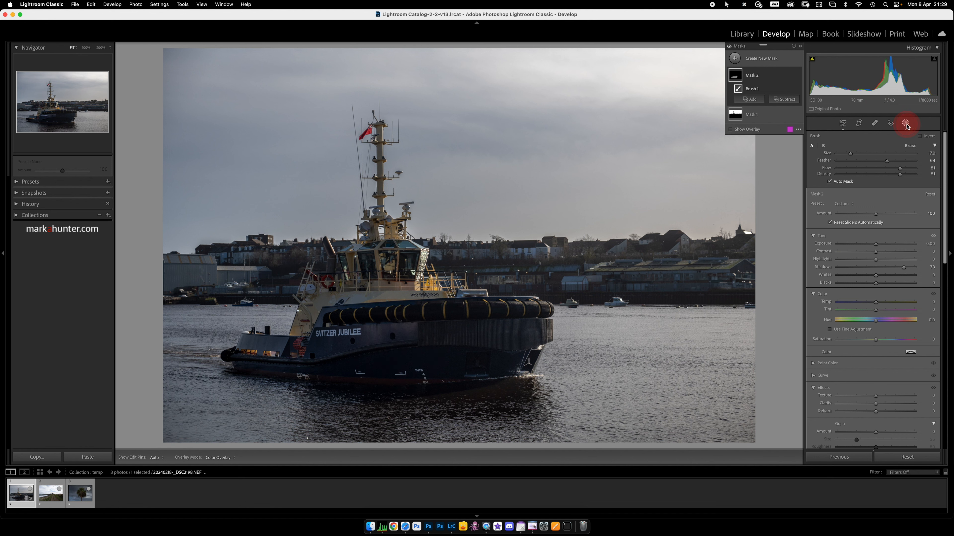
Switch to the coastal castle photo and straighten it by tracing the sea horizon with the Straighten tool.
key("Right")
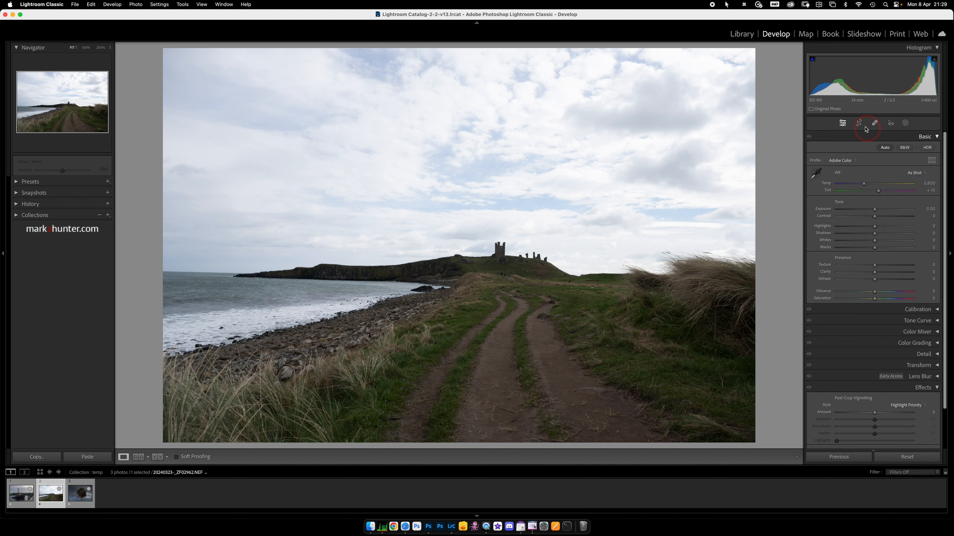
left_click(843, 124)
left_click(859, 123)
left_click(817, 175)
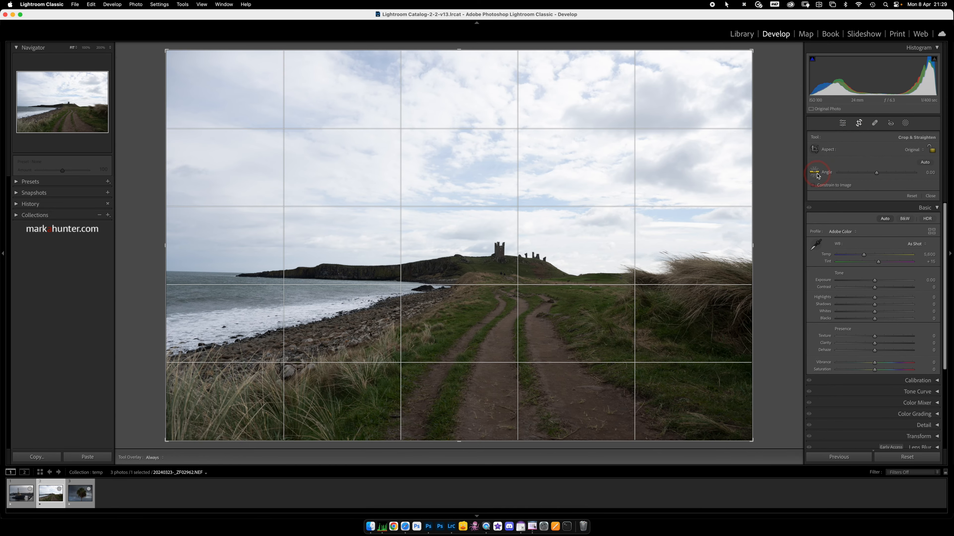
left_click(856, 130)
left_click(816, 173)
left_click_drag(171, 270, 246, 273)
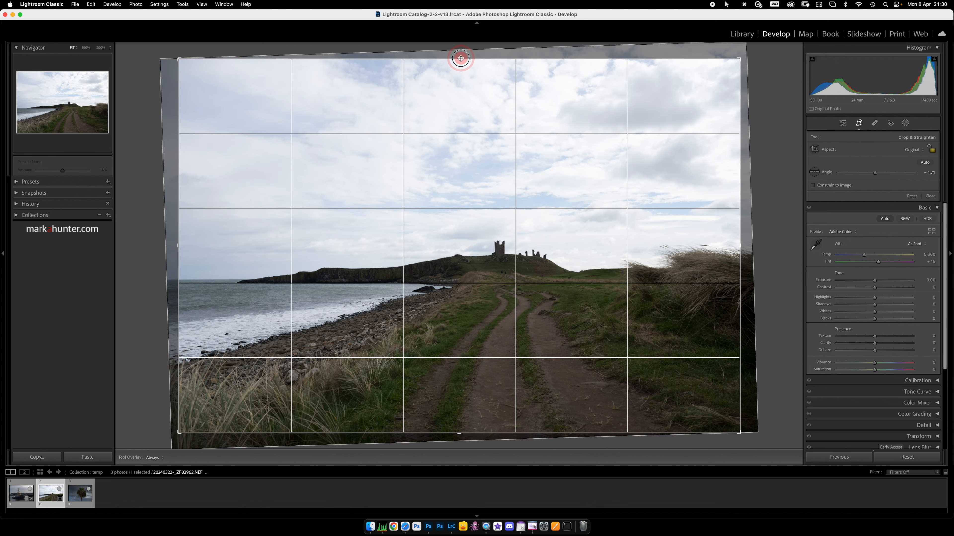
Trim sky off the top and path off the bottom, widen the crop sideways, and apply the panoramic crop.
left_click_drag(460, 58, 458, 100)
left_click_drag(462, 405, 462, 377)
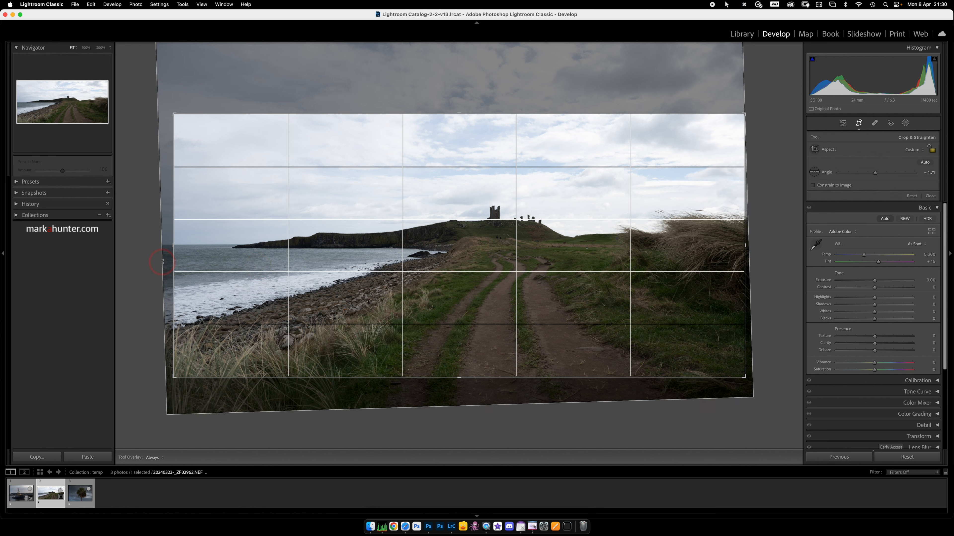
left_click_drag(173, 248, 158, 249)
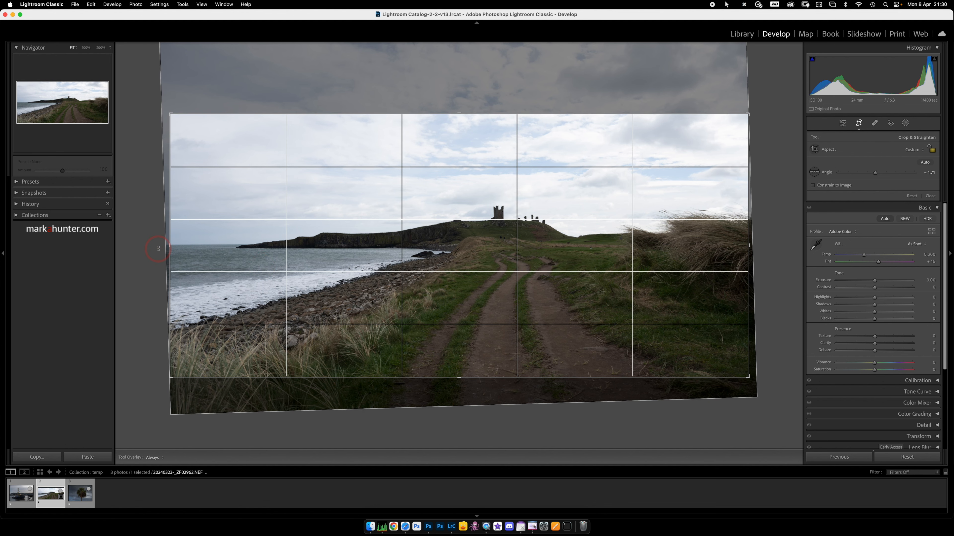
left_click(860, 125)
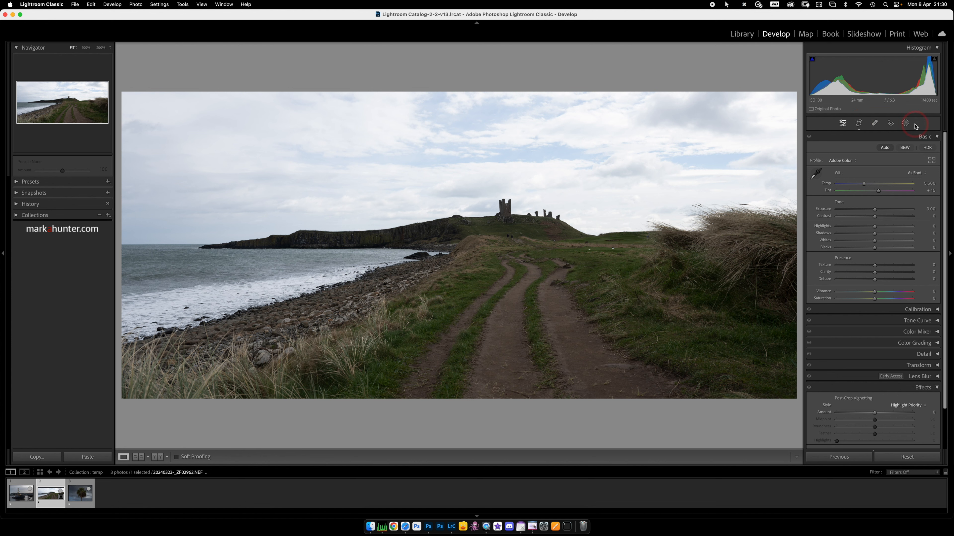
Create a sky mask on the castle photo and inspect its edges along the cliffs and ruins at 200% zoom.
left_click(905, 124)
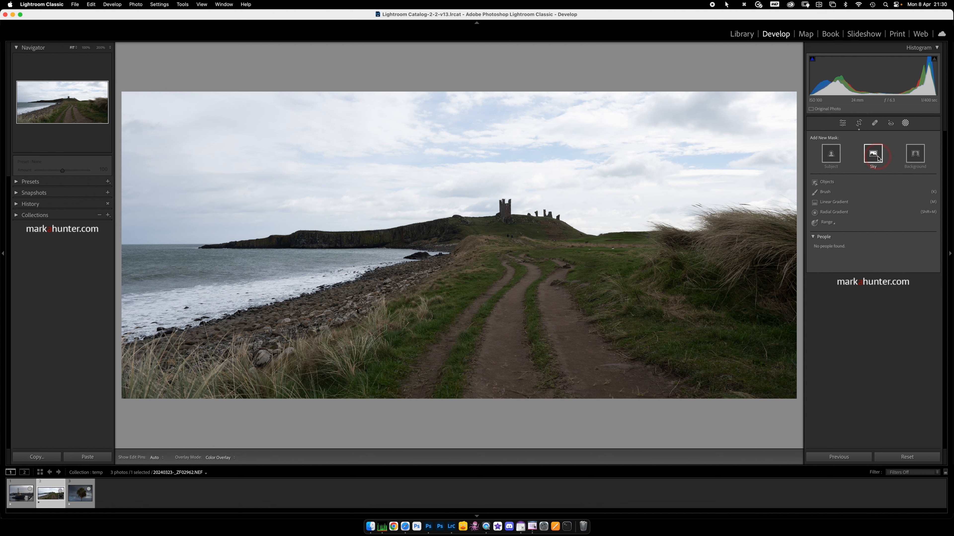
left_click(874, 157)
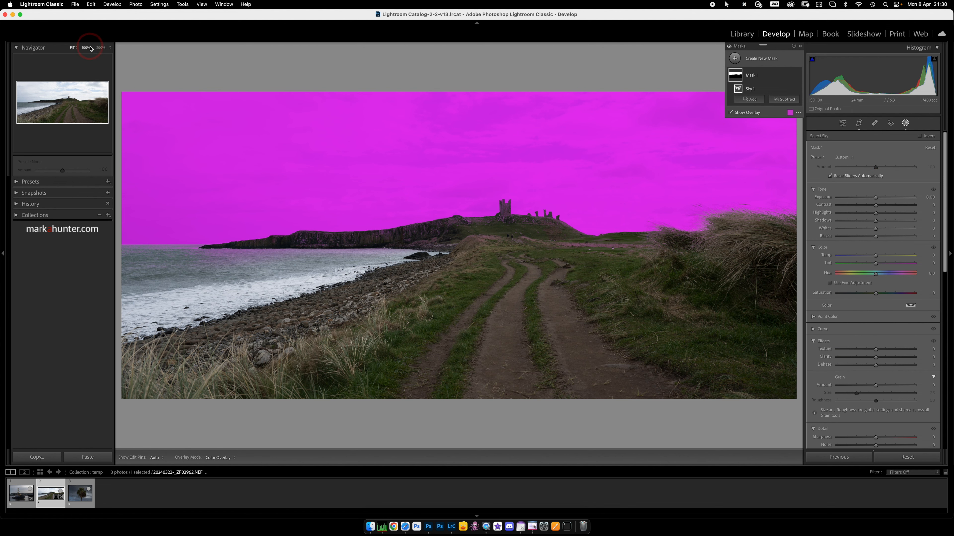
left_click(101, 48)
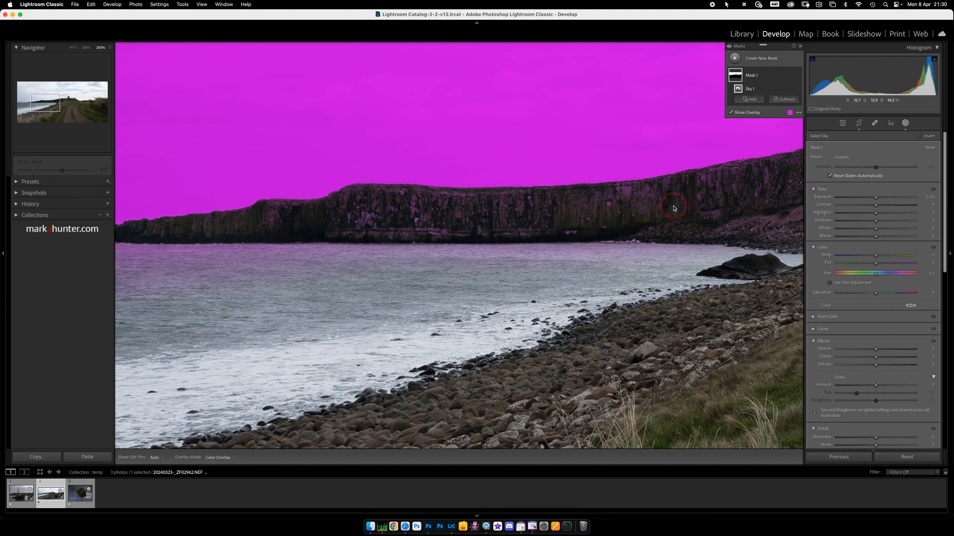
left_click_drag(672, 202, 193, 269)
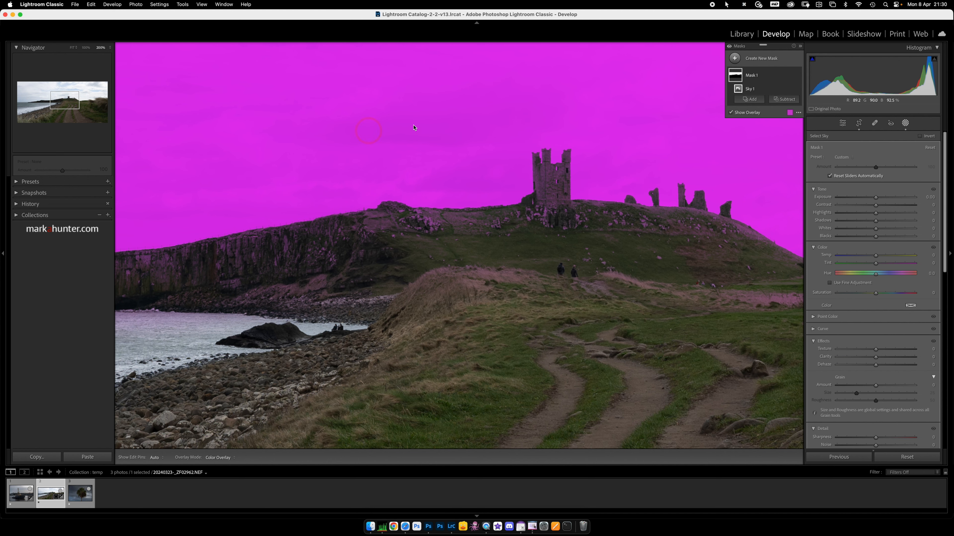
left_click(72, 50)
Refine the castle photo's sky mask by subtracting another Select Sky component and inverting that component.
left_click(787, 99)
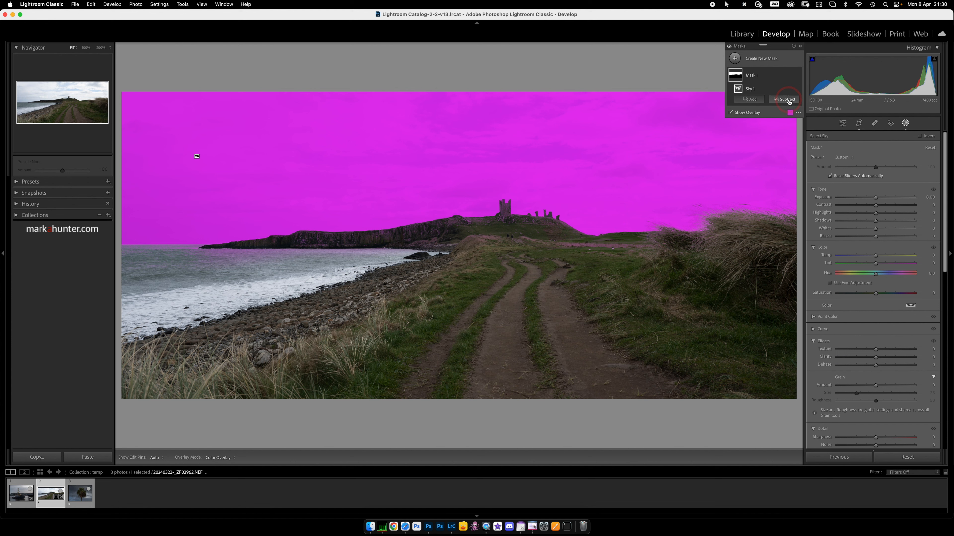
left_click(793, 126)
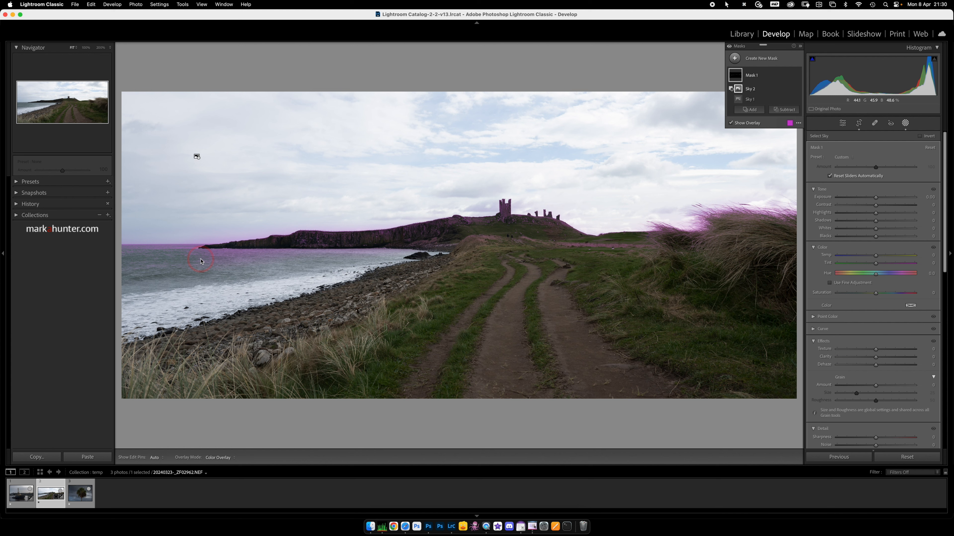
left_click(789, 89)
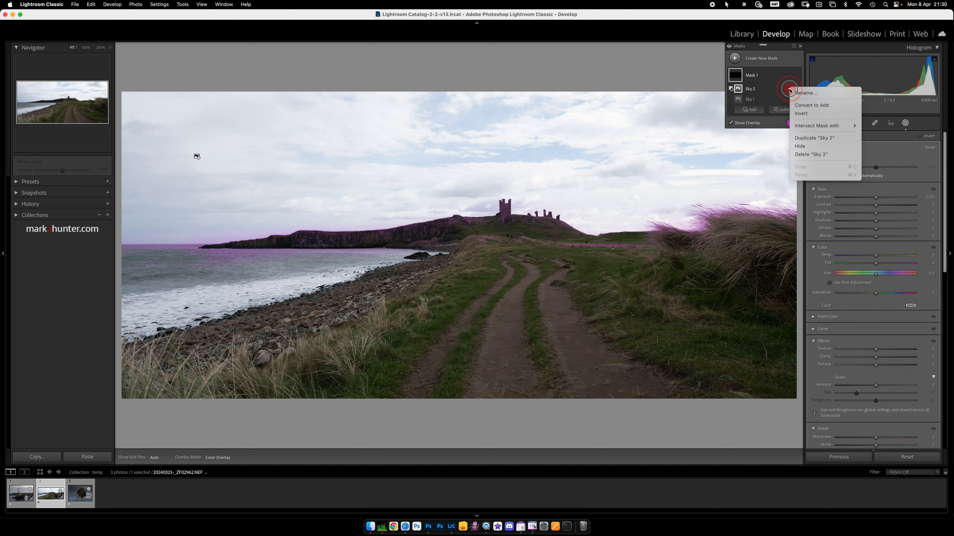
left_click(800, 114)
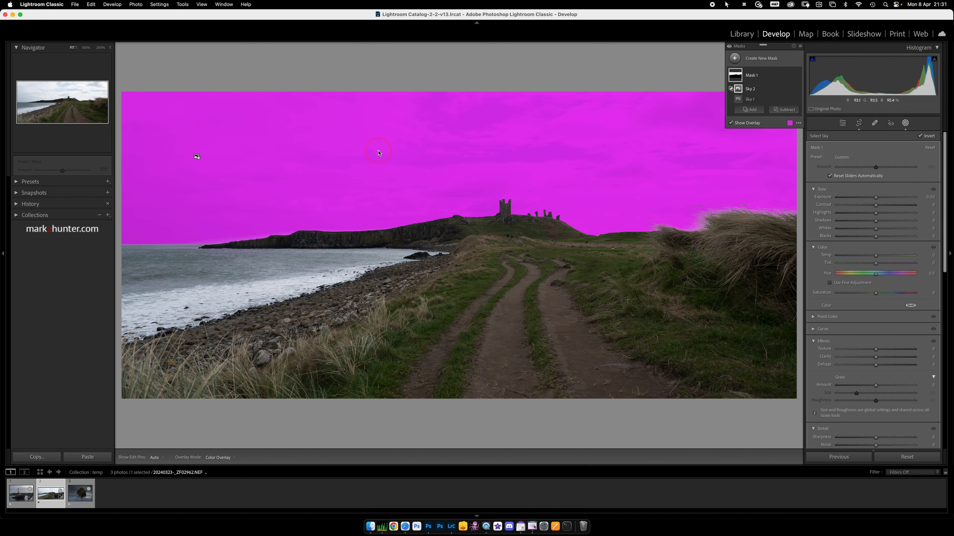
Tone down the castle photo's masked sky by setting Highlights to -63 and Whites to -27.
mouse_move(876, 212)
left_mouse_down()
mouse_move(851, 213)
mouse_move(865, 228)
left_mouse_up()
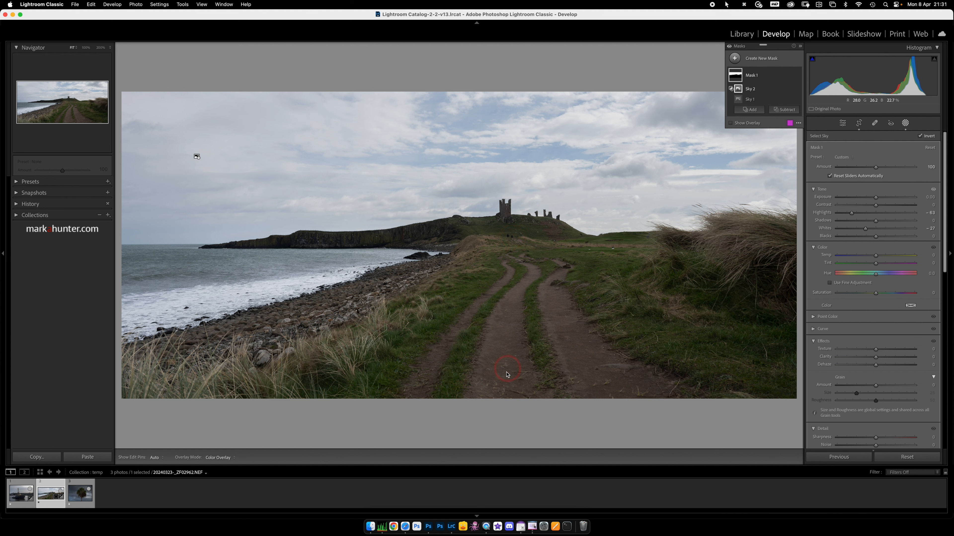
Create a new brush mask on the castle photo and shrink the brush to suit the narrow dirt tracks.
left_click(736, 58)
left_click(773, 126)
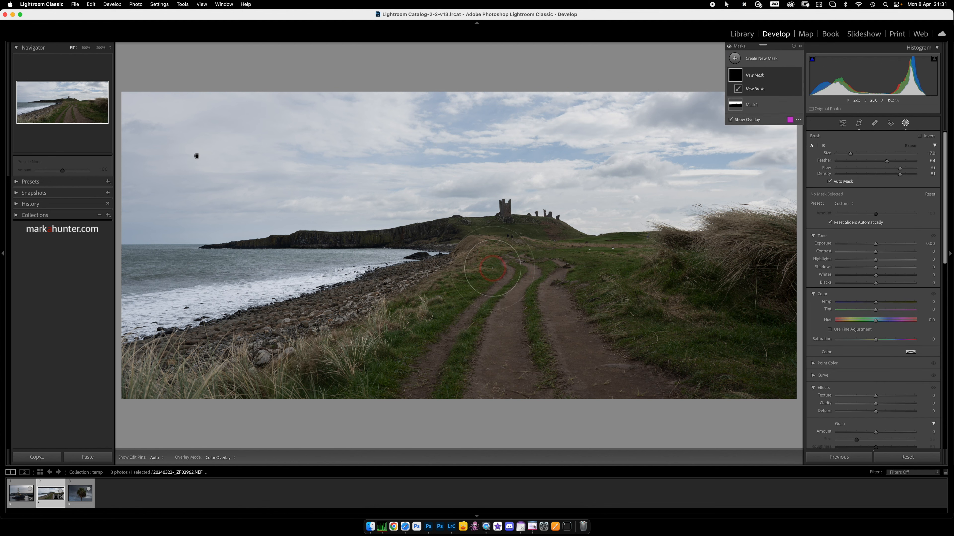
key("bracketleft")
key("bracketleft")
key("bracketleft")
key("bracketleft")
key("bracketleft")
key("bracketleft")
key("bracketleft")
key("bracketleft")
key("bracketleft")
key("bracketleft")
key("bracketleft")
key("bracketleft")
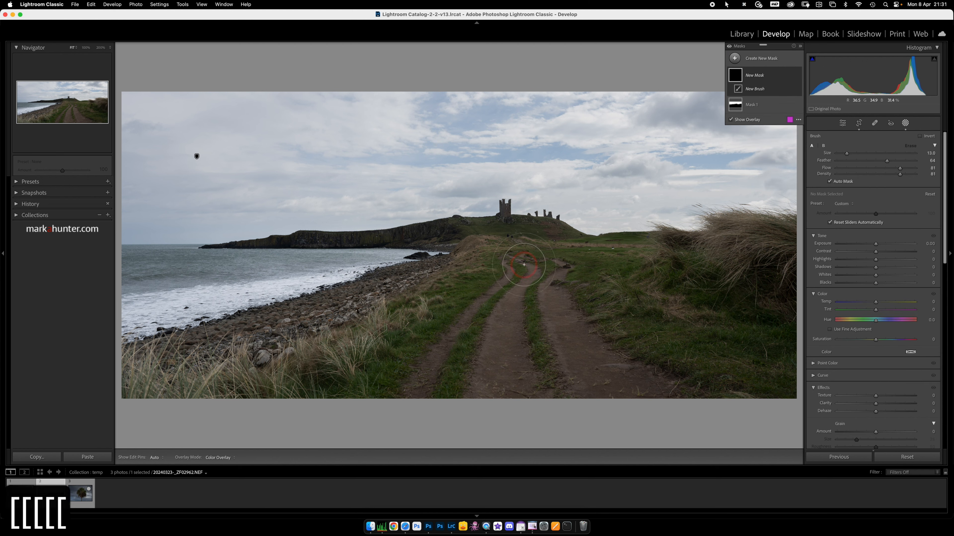
key("bracketleft")
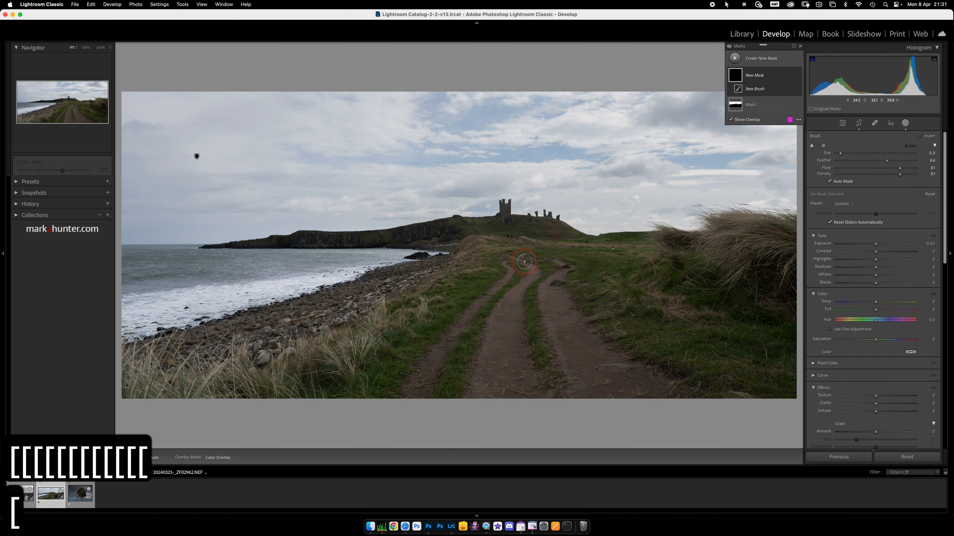
Paint the brush mask over the three dirt tracks leading from the foreground up towards the castle.
mouse_move(526, 259)
left_mouse_down()
mouse_move(529, 284)
mouse_move(488, 326)
mouse_move(472, 401)
mouse_move(520, 392)
mouse_move(522, 288)
mouse_move(500, 375)
mouse_move(525, 381)
mouse_move(505, 311)
mouse_move(486, 381)
mouse_move(515, 333)
left_mouse_up()
key("h")
mouse_move(571, 388)
left_mouse_down()
mouse_move(671, 384)
mouse_move(579, 329)
mouse_move(560, 300)
mouse_move(563, 267)
mouse_move(543, 293)
mouse_move(581, 381)
mouse_move(630, 383)
mouse_move(575, 363)
mouse_move(555, 298)
mouse_move(581, 395)
mouse_move(595, 385)
mouse_move(590, 363)
left_mouse_up()
key("h")
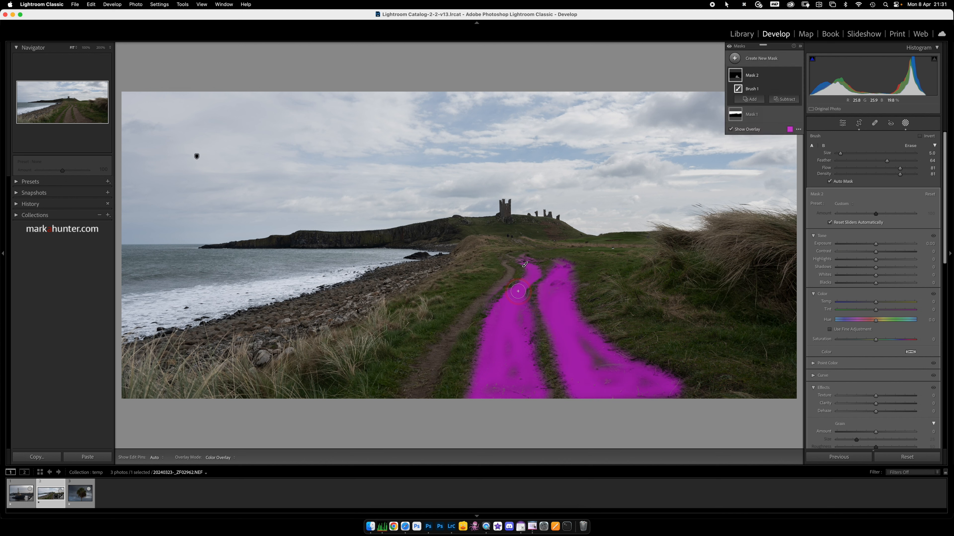
mouse_move(480, 317)
left_mouse_down()
mouse_move(422, 379)
mouse_move(447, 354)
mouse_move(446, 339)
mouse_move(434, 393)
mouse_move(478, 316)
left_mouse_up()
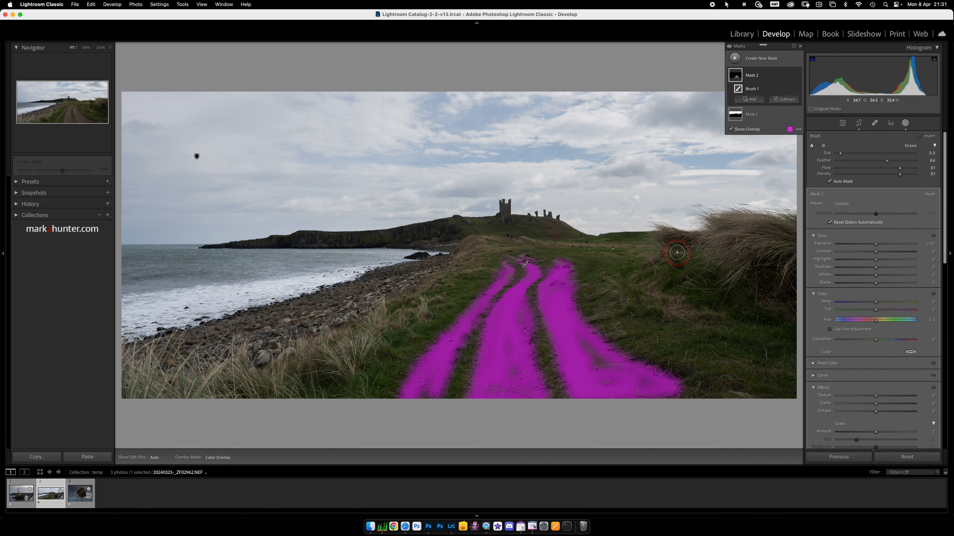
Brighten and slightly warm the masked dirt tracks, close masking, and compare the castle photo before and after the edits.
left_click_drag(876, 260, 888, 269)
left_click_drag(876, 302, 883, 302)
left_click(943, 77)
left_click(905, 124)
left_click(748, 16)
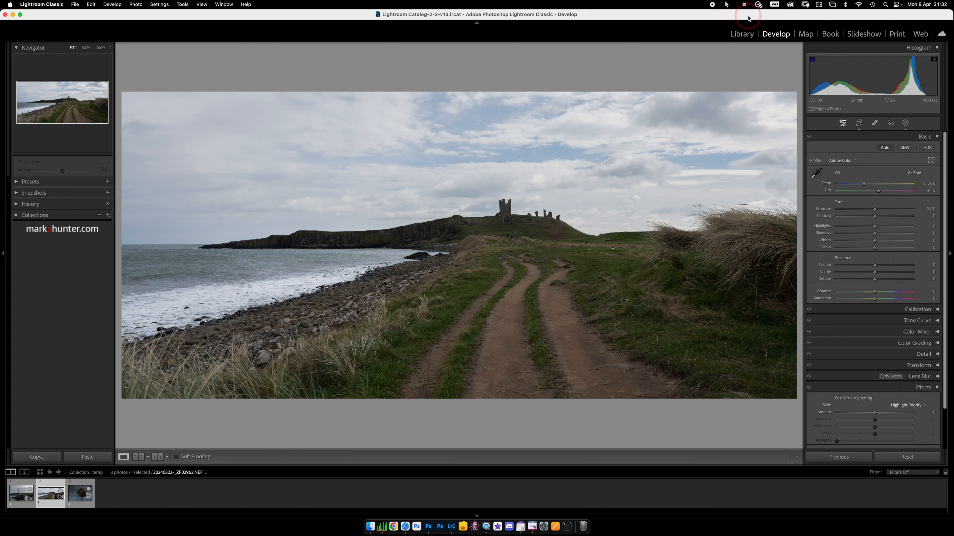
key("backslash")
key("backslash")
key("backslash")
key("backslash")
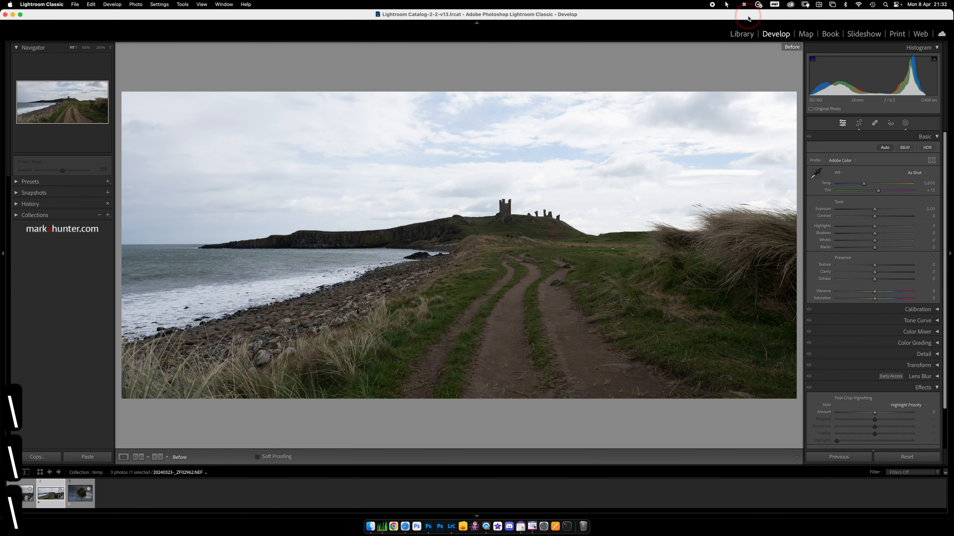
Apply Auto tone to the palm tree photo and create a Select Subject mask, checking its coverage against the unmasked image.
key("Right")
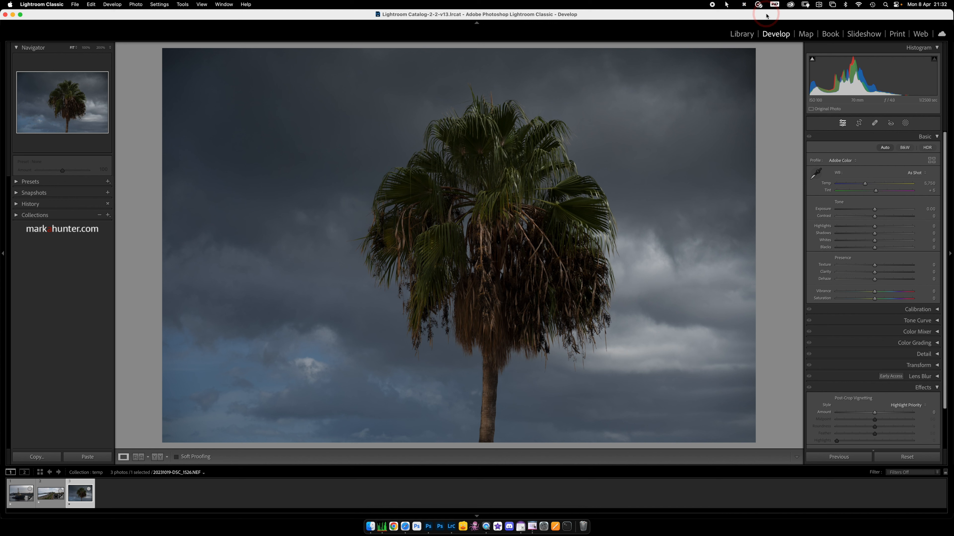
left_click(885, 149)
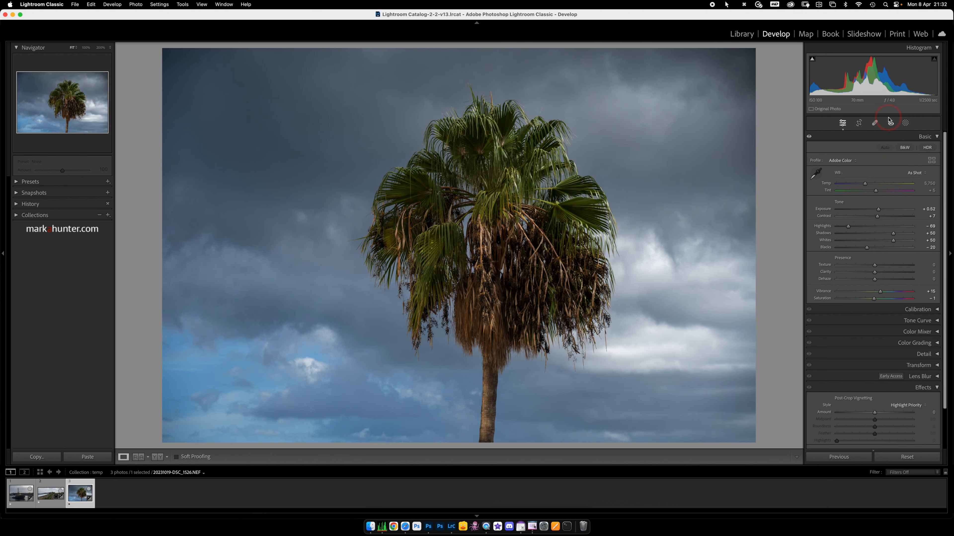
left_click(906, 124)
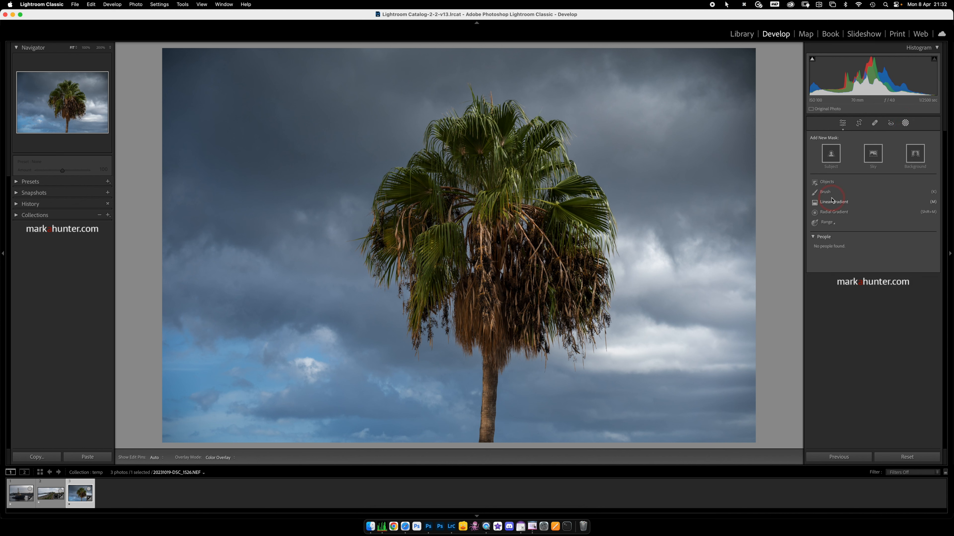
left_click(832, 155)
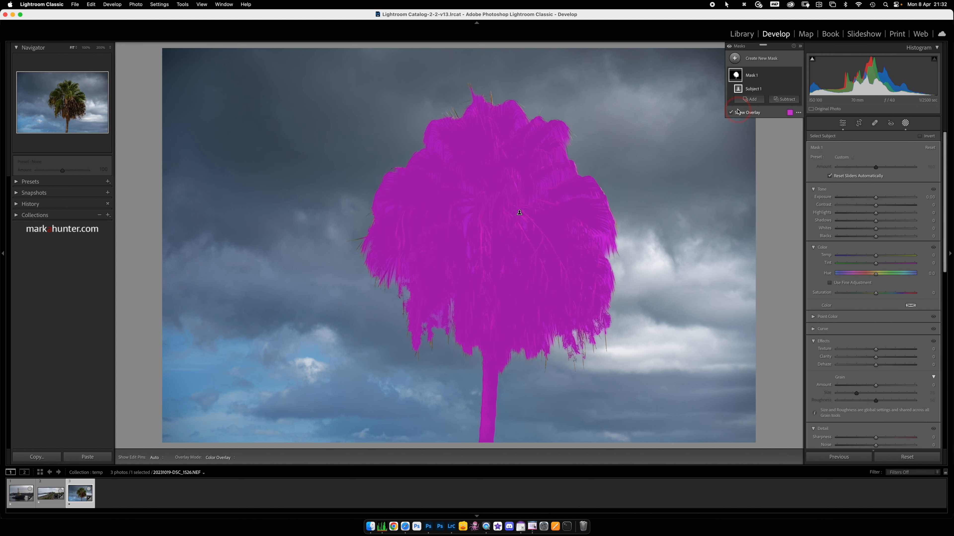
left_click(730, 113)
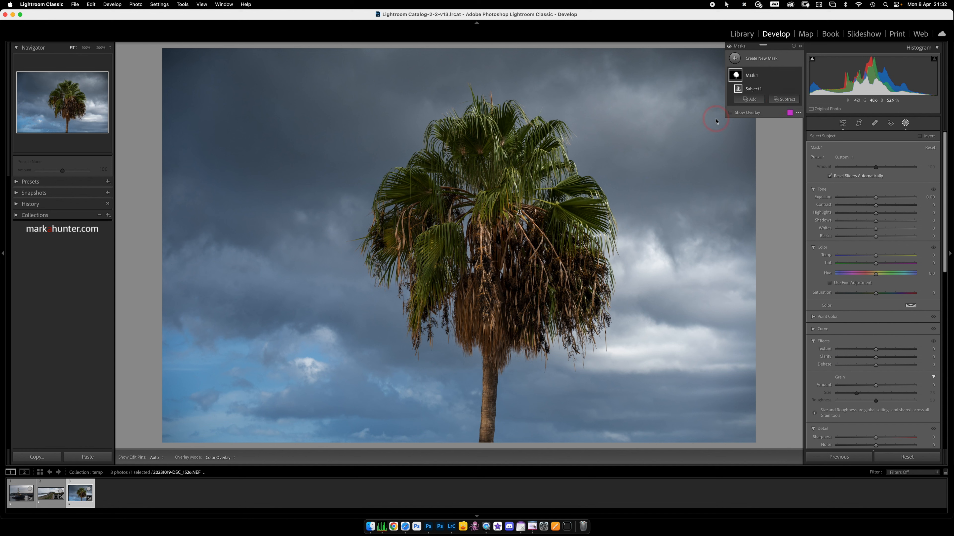
left_click(730, 113)
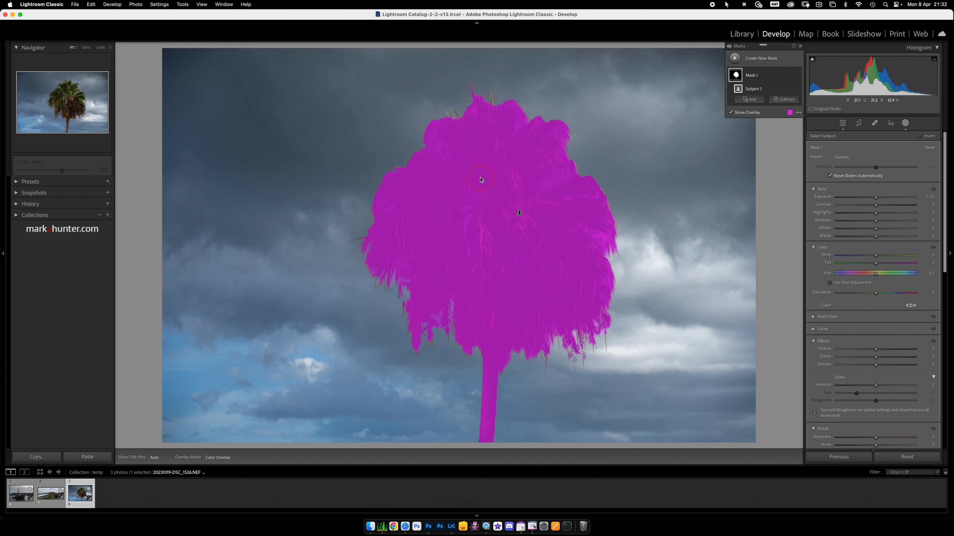
Refine the palm tree mask by subtracting a second Select Subject component and inverting that component, comparing with and without the overlay.
left_click(787, 101)
left_click(789, 116)
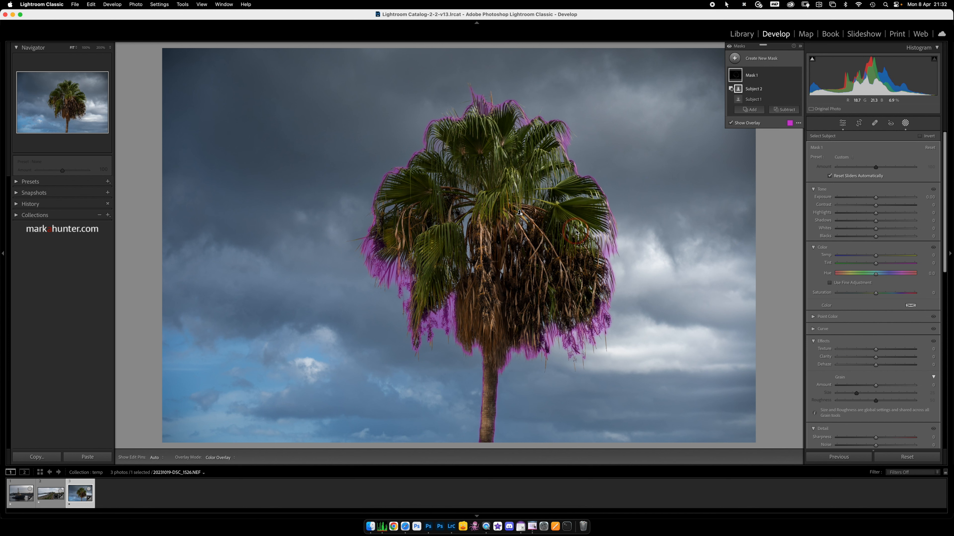
left_click(791, 89)
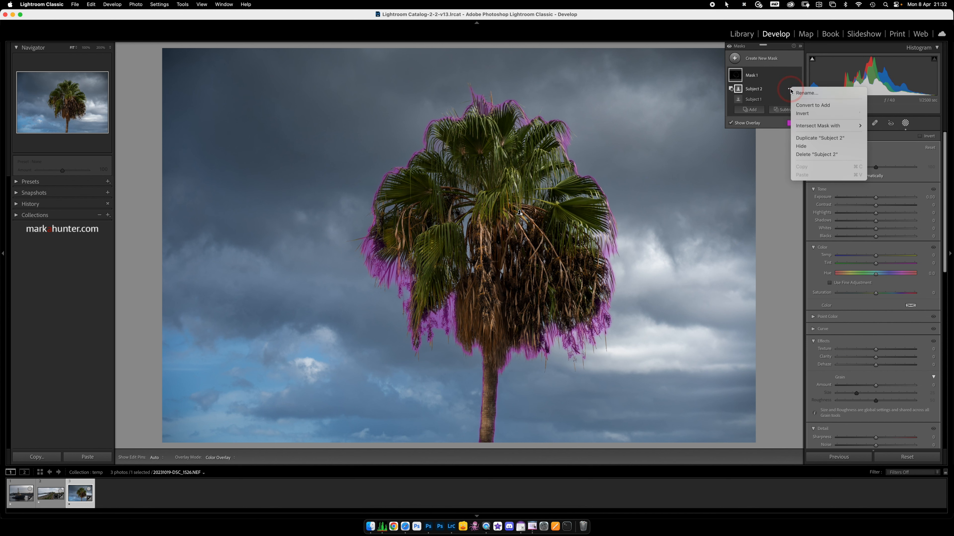
left_click(799, 114)
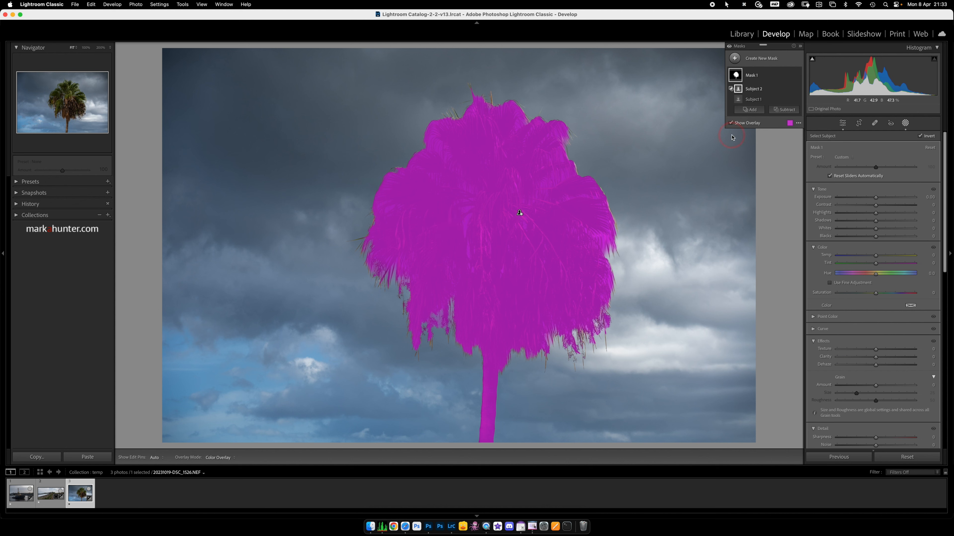
left_click(730, 123)
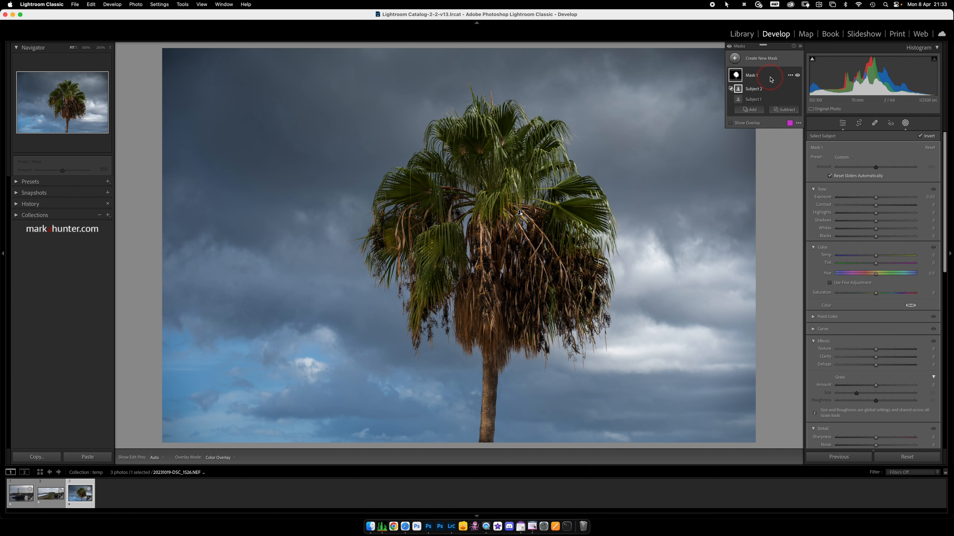
left_click(730, 124)
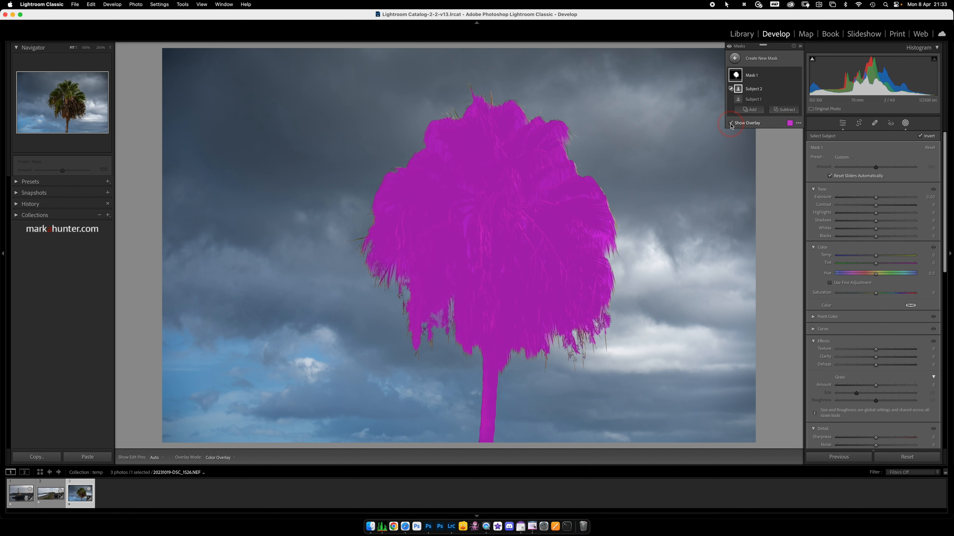
Try a separate Select Sky mask on the palm photo to compare its edges, and delete that mask.
left_click(759, 74)
left_click(735, 59)
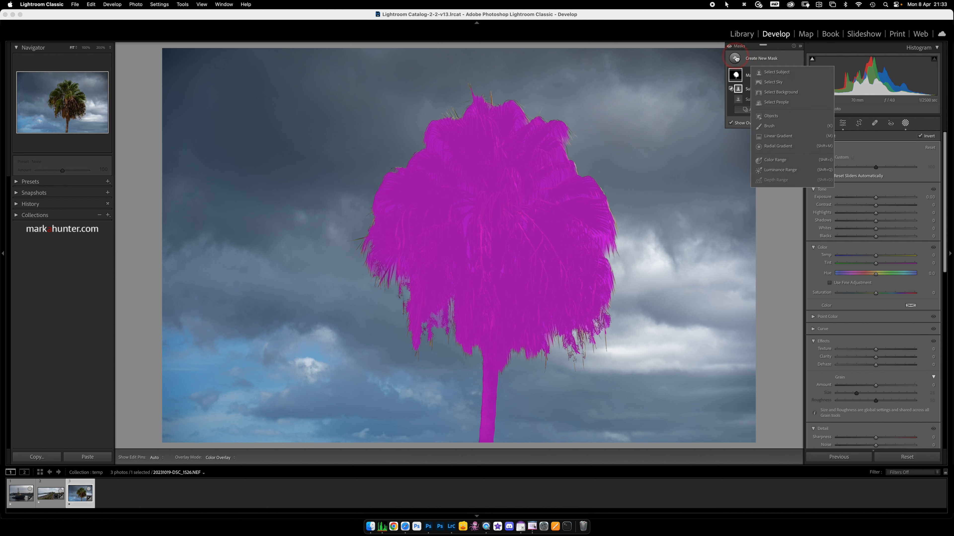
left_click(782, 83)
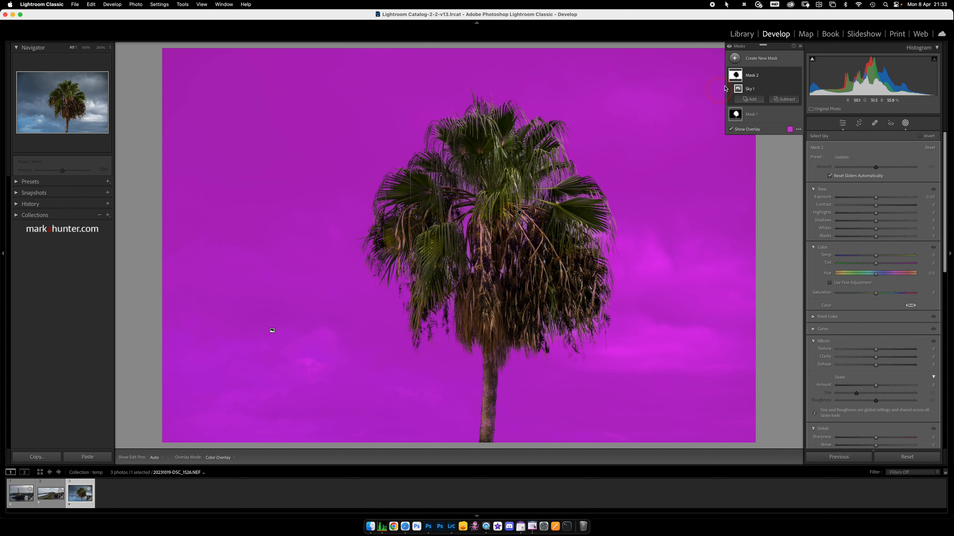
left_click(789, 76)
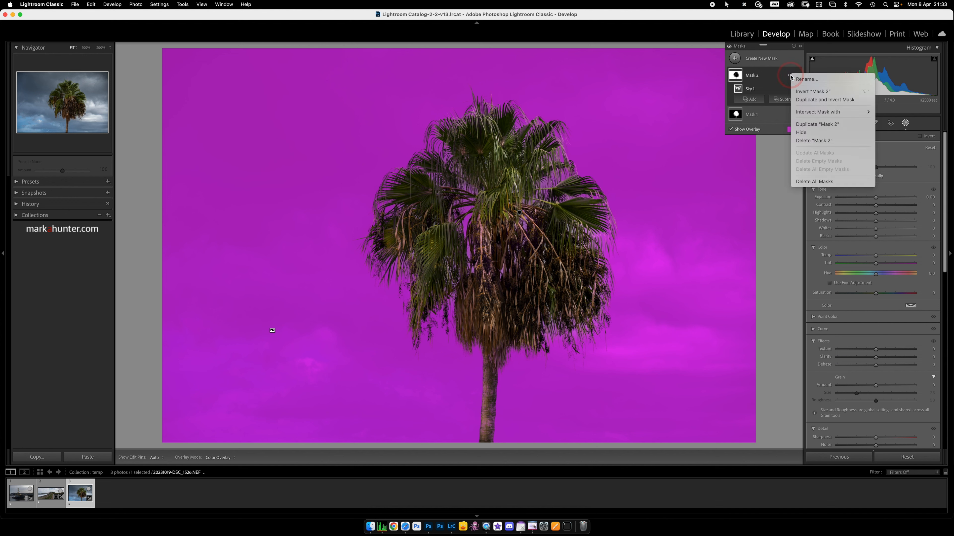
left_click(813, 141)
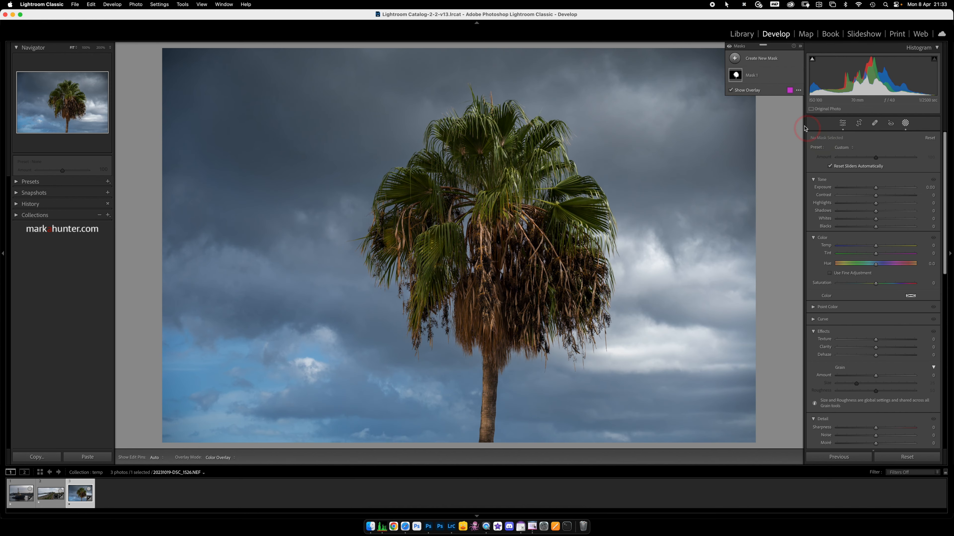
Subtract three Select Sky components from the palm tree's subject mask to clear sky from between the fronds.
left_click(766, 75)
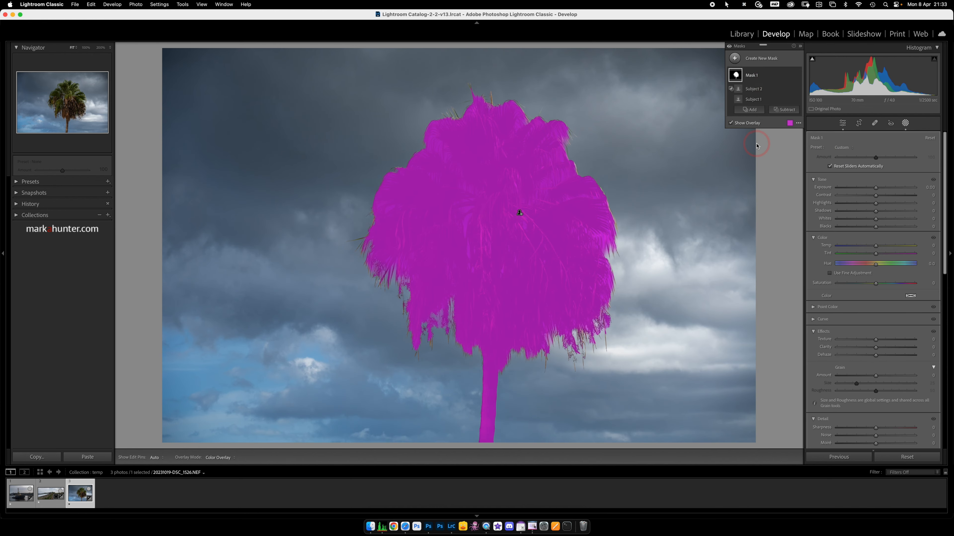
left_click(786, 110)
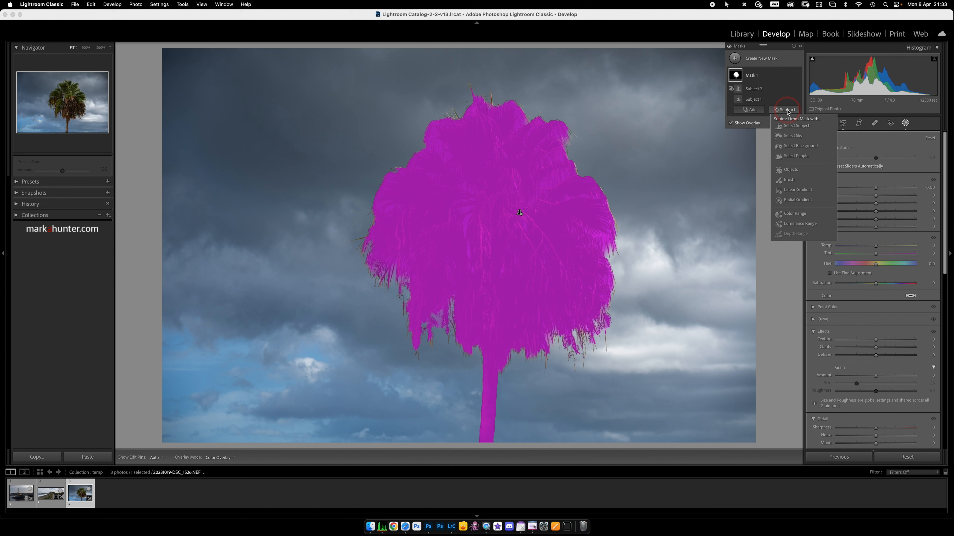
left_click(792, 136)
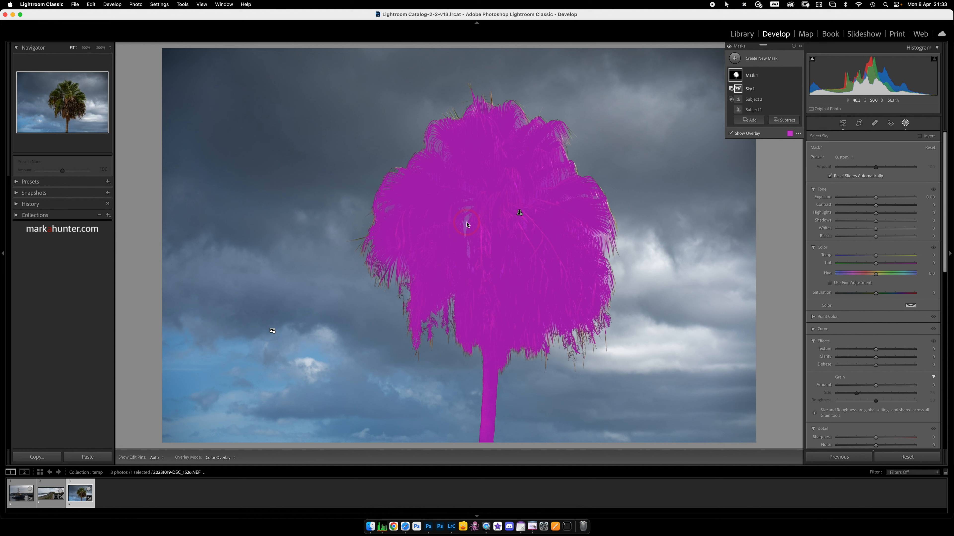
left_click(788, 121)
left_click(791, 149)
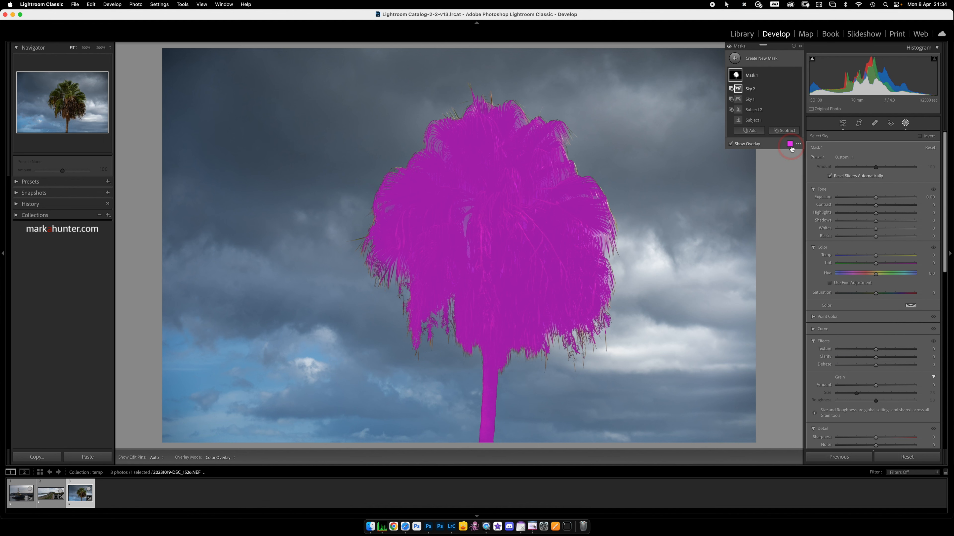
left_click(786, 131)
left_click(791, 157)
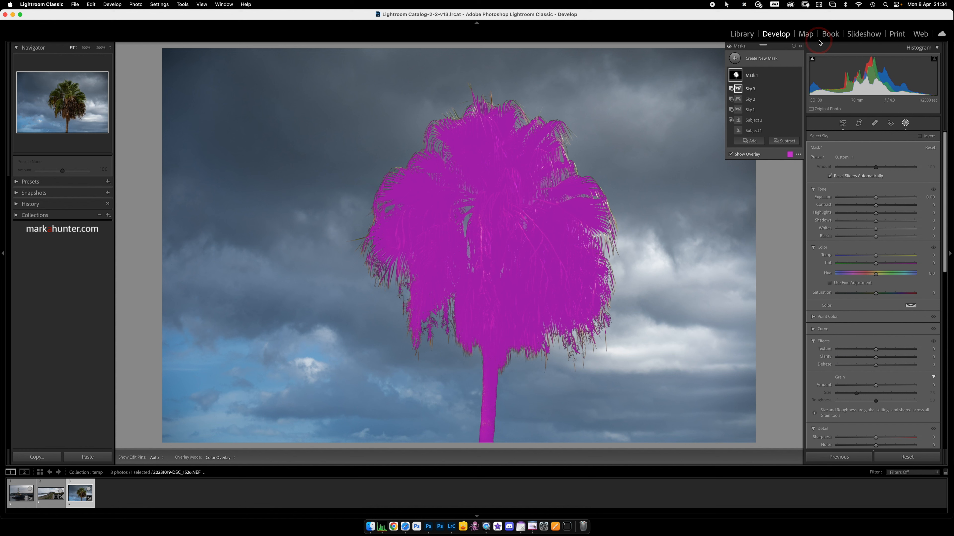
left_click(735, 58)
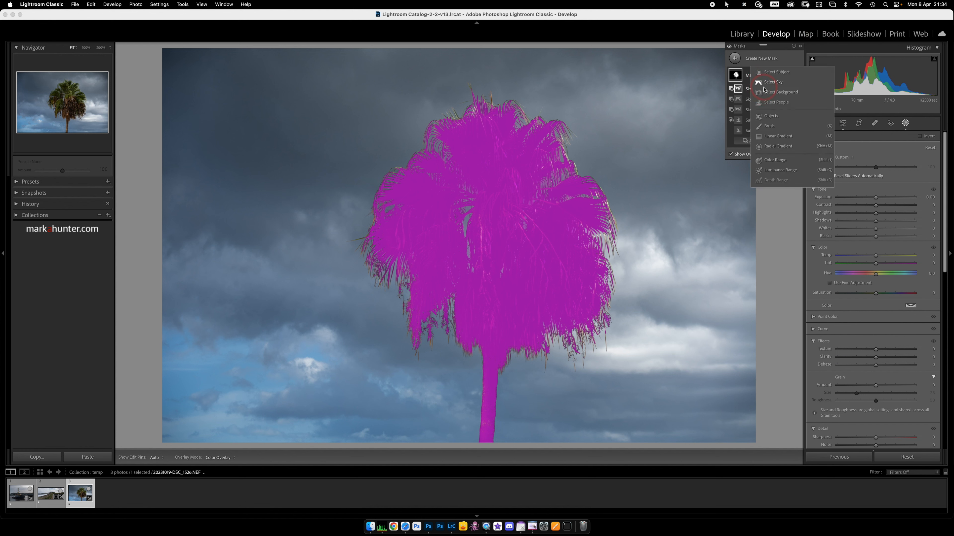
left_click(772, 118)
left_click(683, 17)
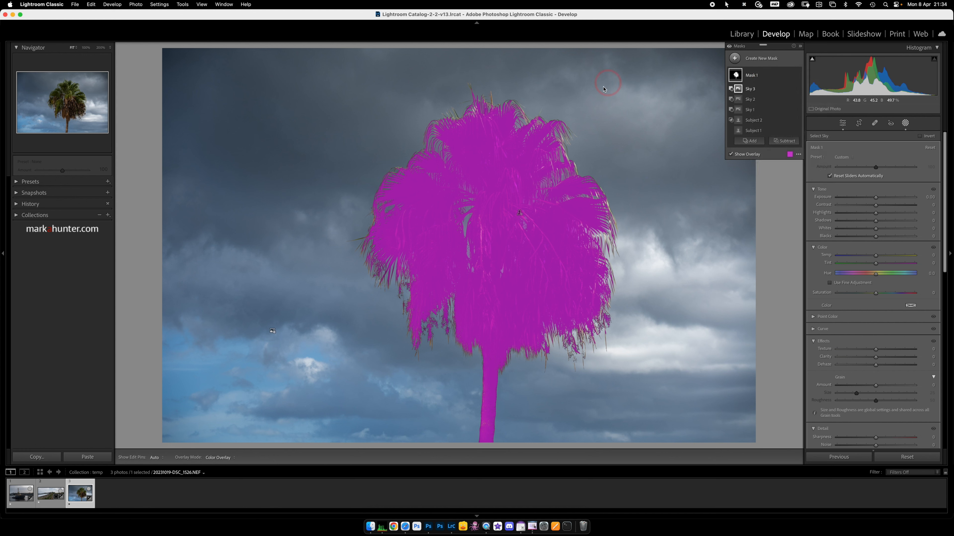